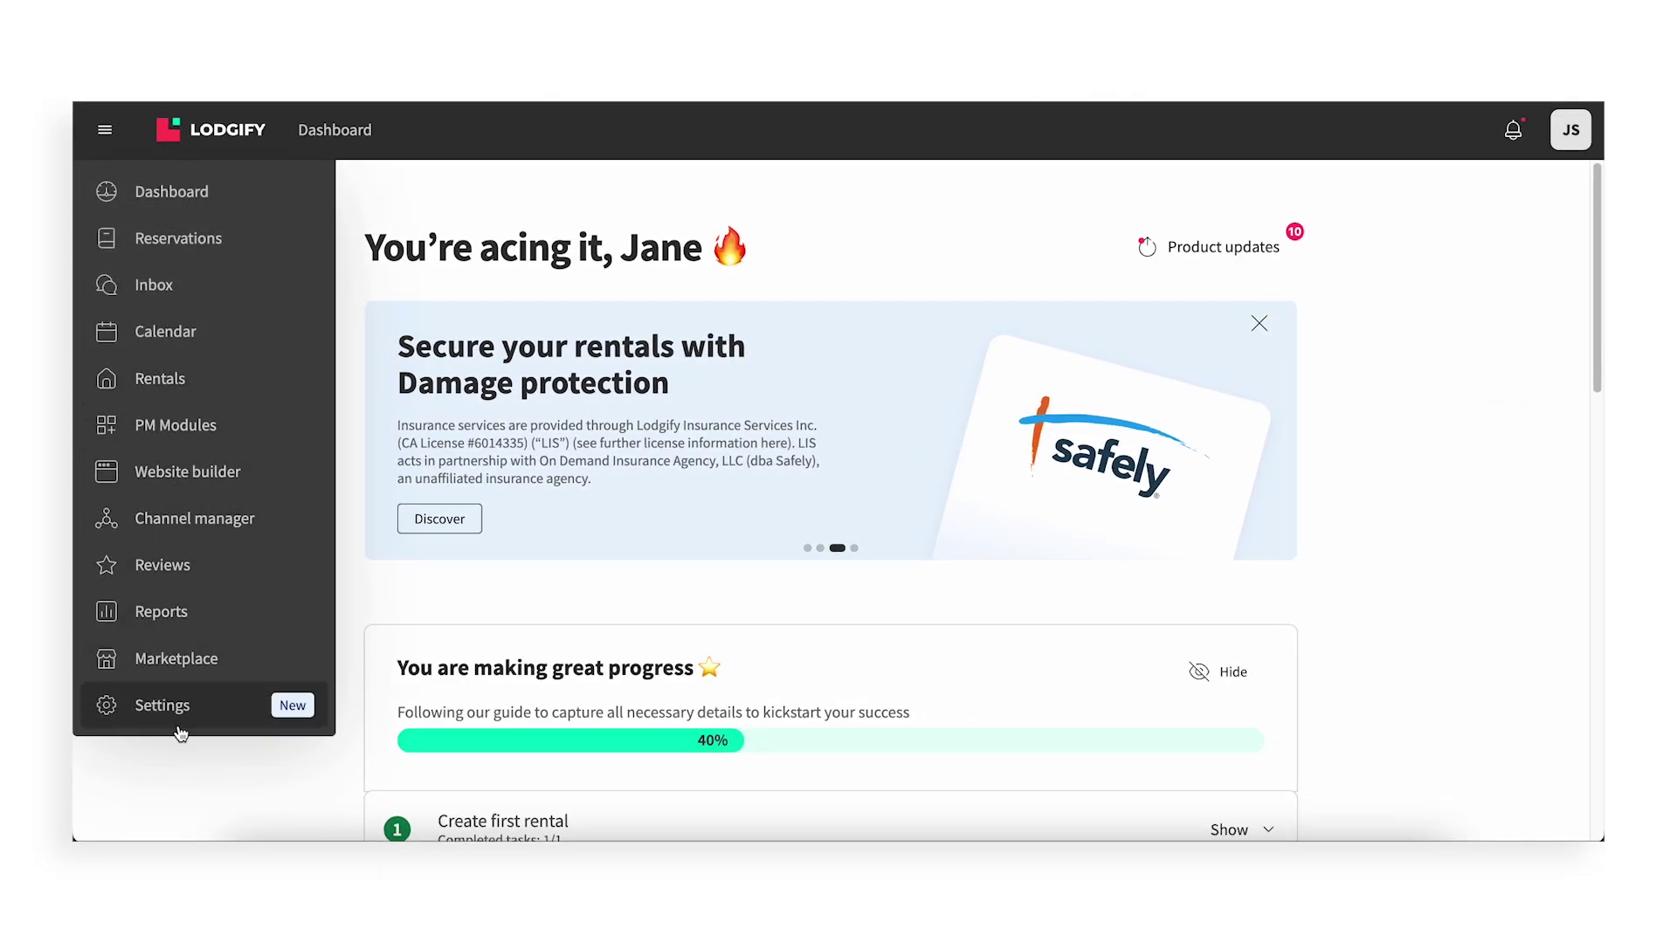
Go to Settings and open the Smart Locks page under Rentals Settings
{"action": "left_click", "coordinate": [177, 729]}
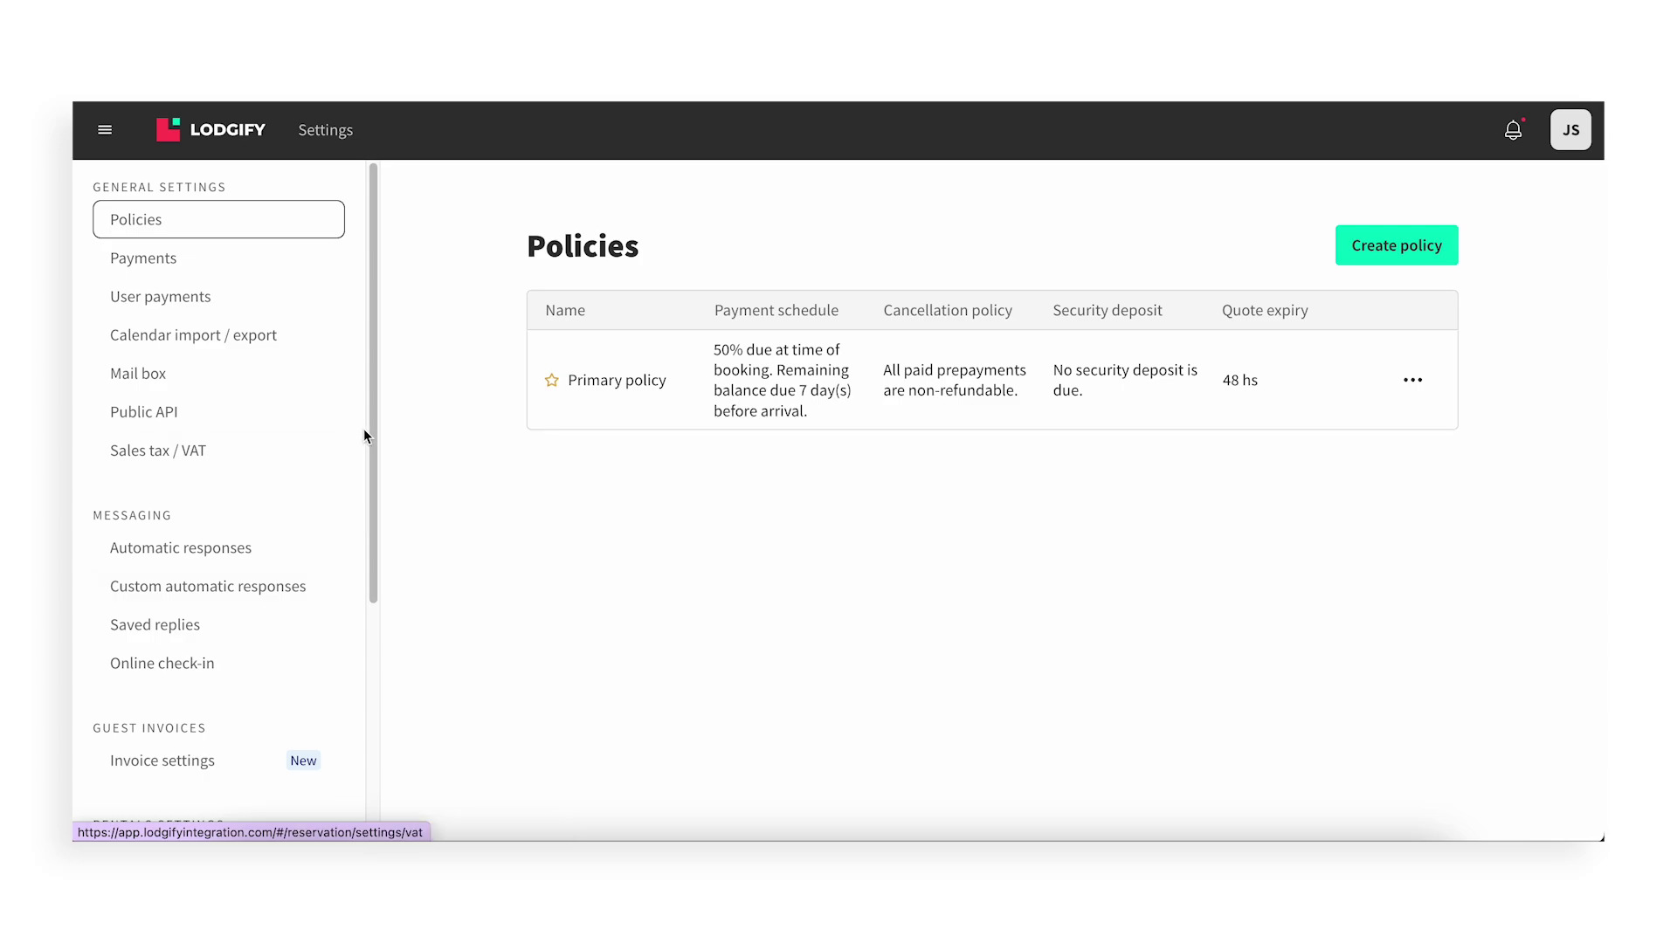
{"action": "left_click_drag", "start_coordinate": [373, 454], "coordinate": [365, 625]}
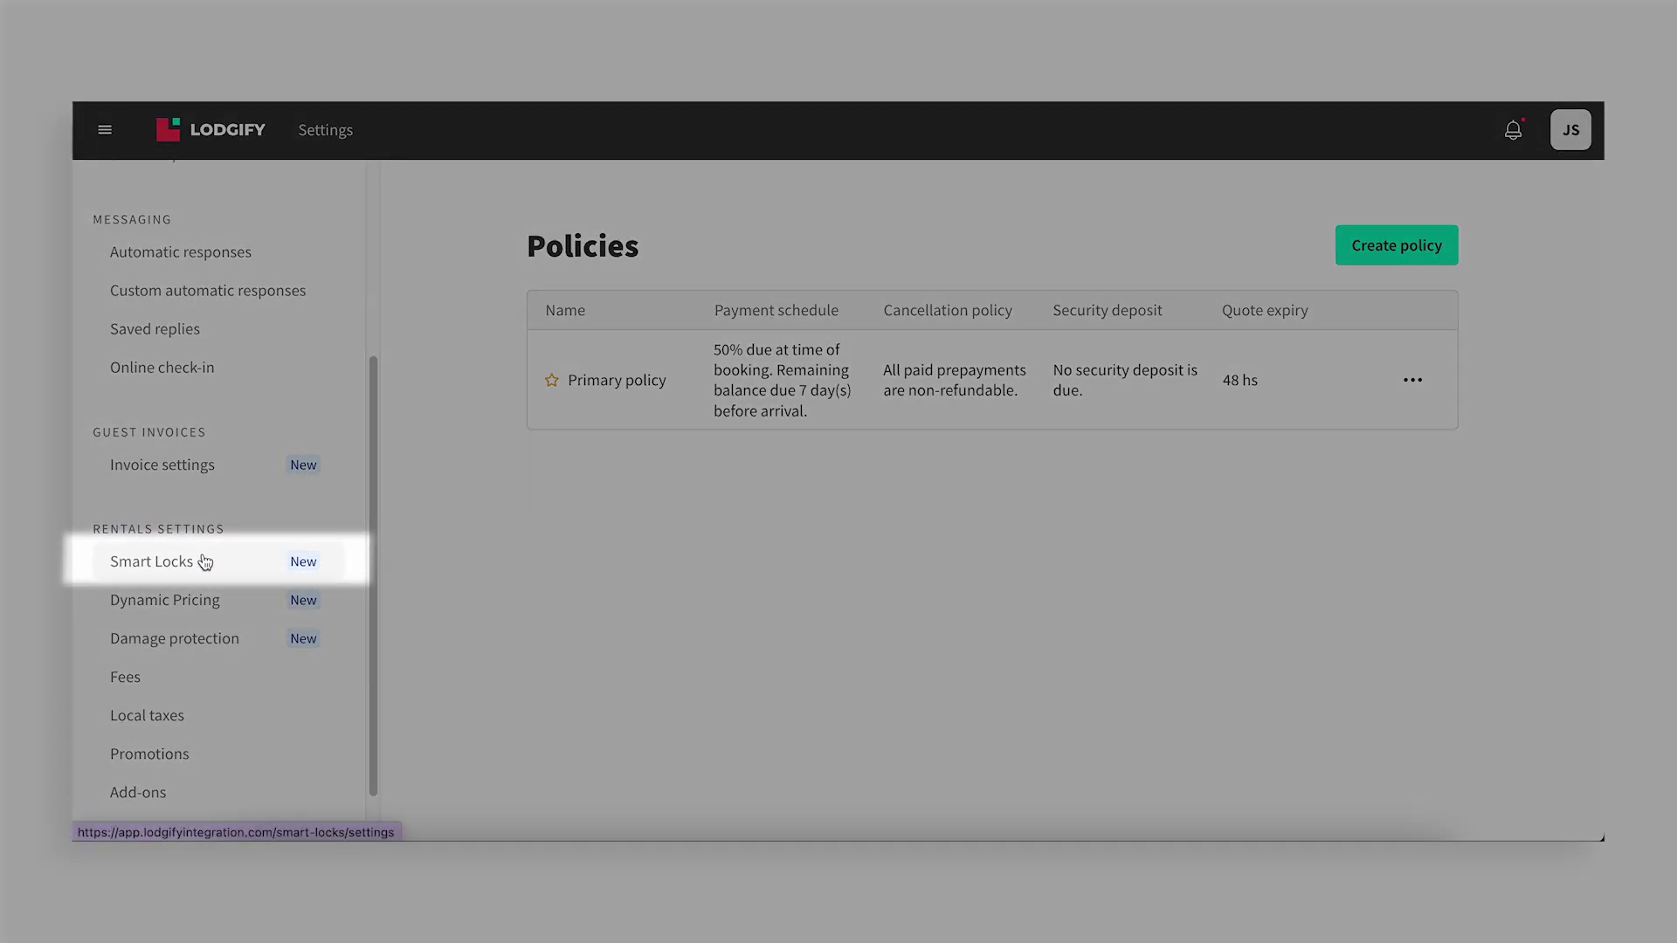
{"action": "left_click", "coordinate": [204, 560]}
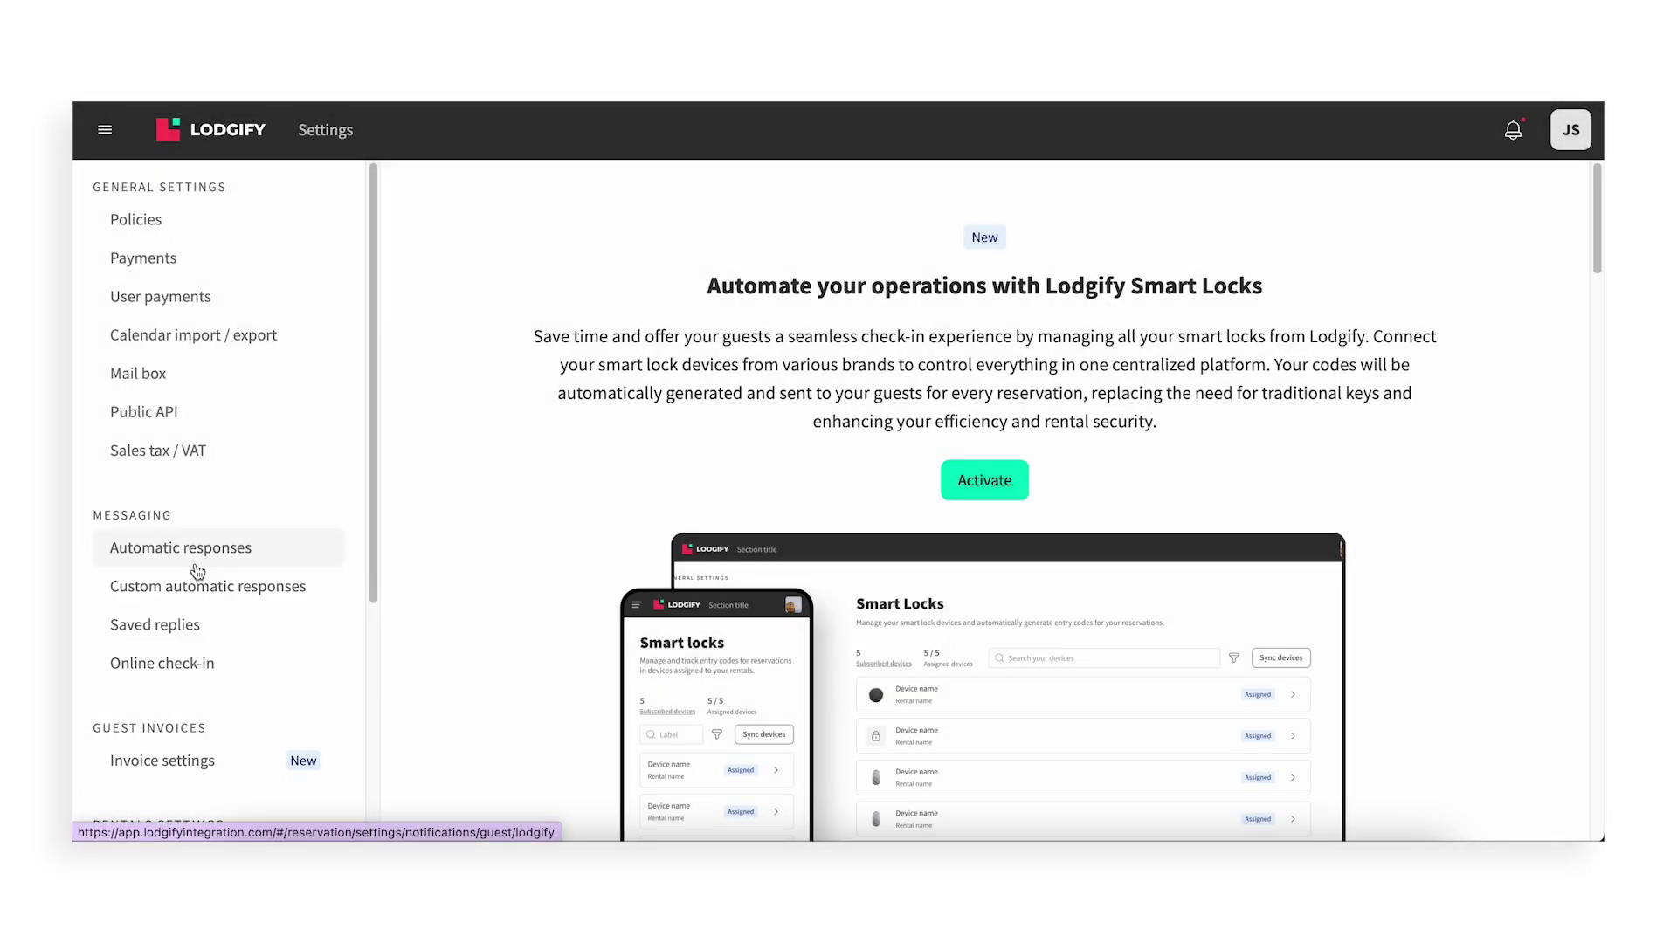
{"action": "mouse_move", "coordinate": [1596, 231]}
{"action": "left_mouse_down"}
{"action": "mouse_move", "coordinate": [1594, 651]}
{"action": "mouse_move", "coordinate": [1592, 220]}
{"action": "left_mouse_up"}
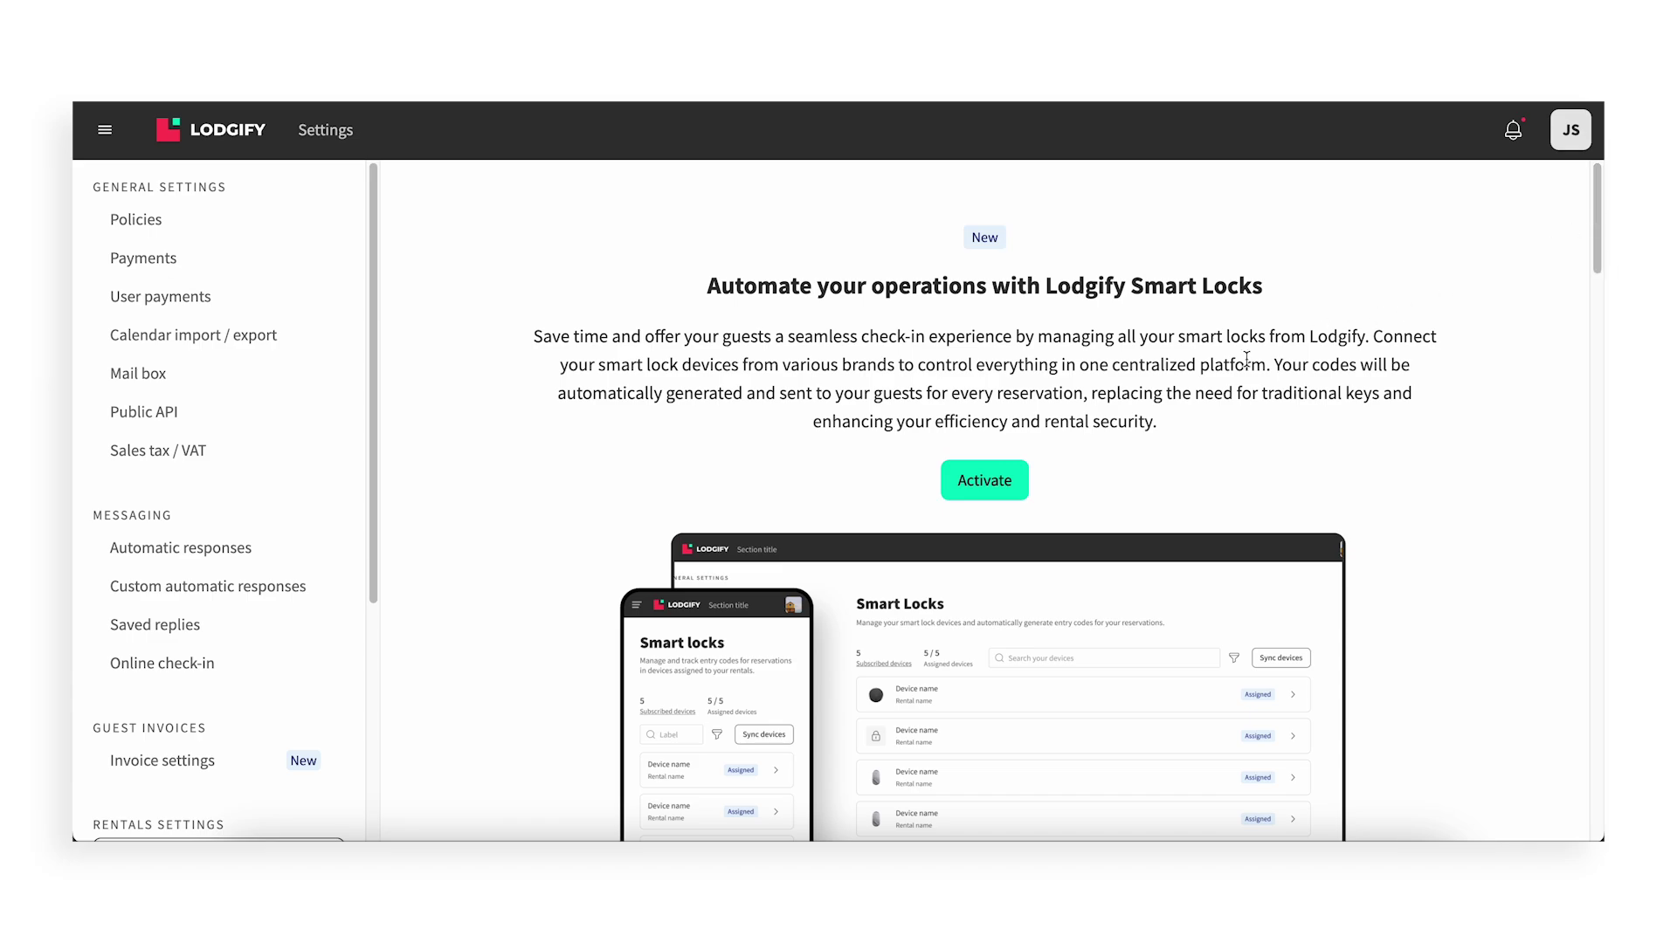
Activate Smart Locks and accept the terms, consenting to share device information
{"action": "left_click", "coordinate": [1004, 486]}
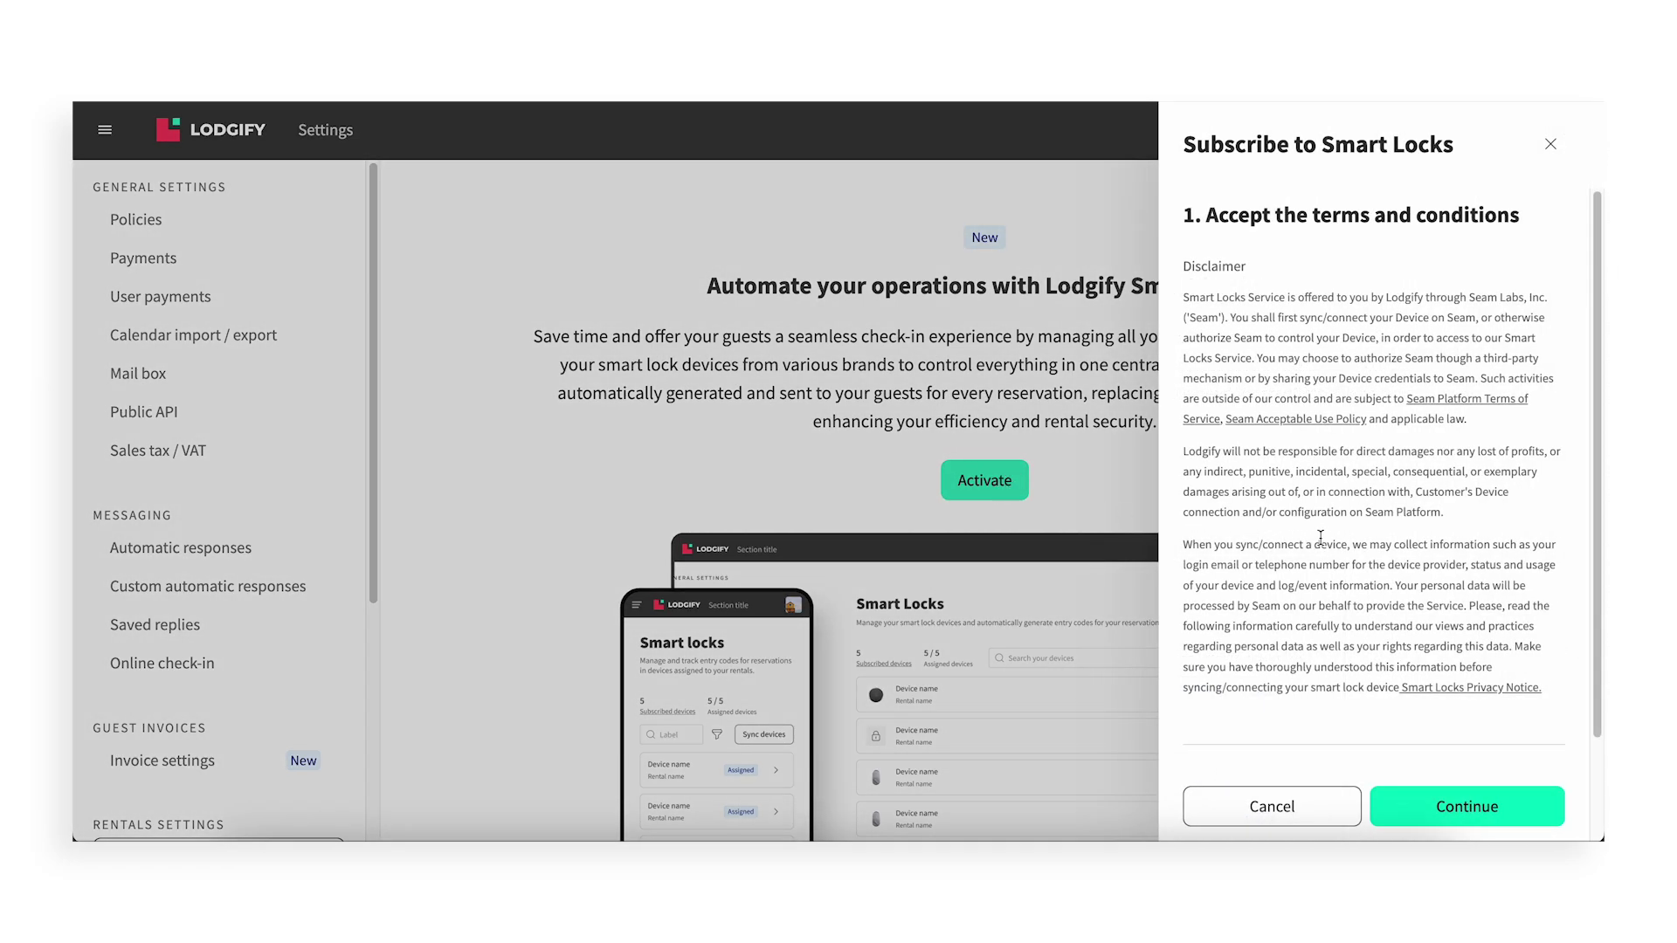
{"action": "scroll", "coordinate": [1364, 562], "scroll_direction": "down", "scroll_amount": 3}
{"action": "left_click", "coordinate": [1196, 669]}
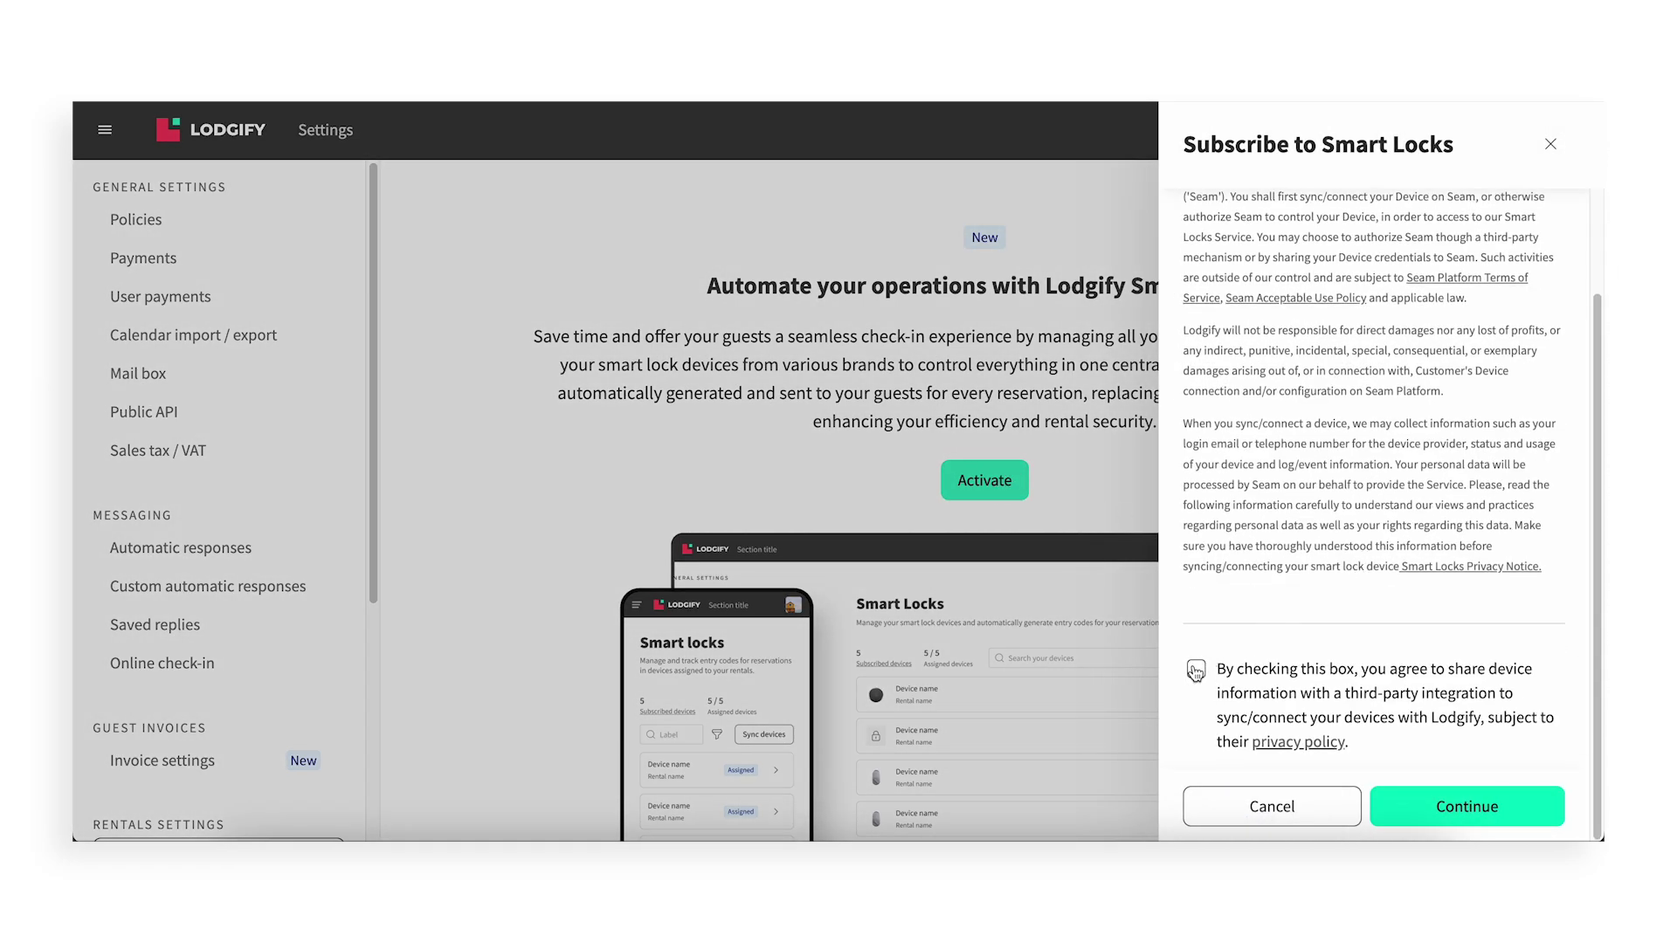
{"action": "left_click", "coordinate": [1456, 806]}
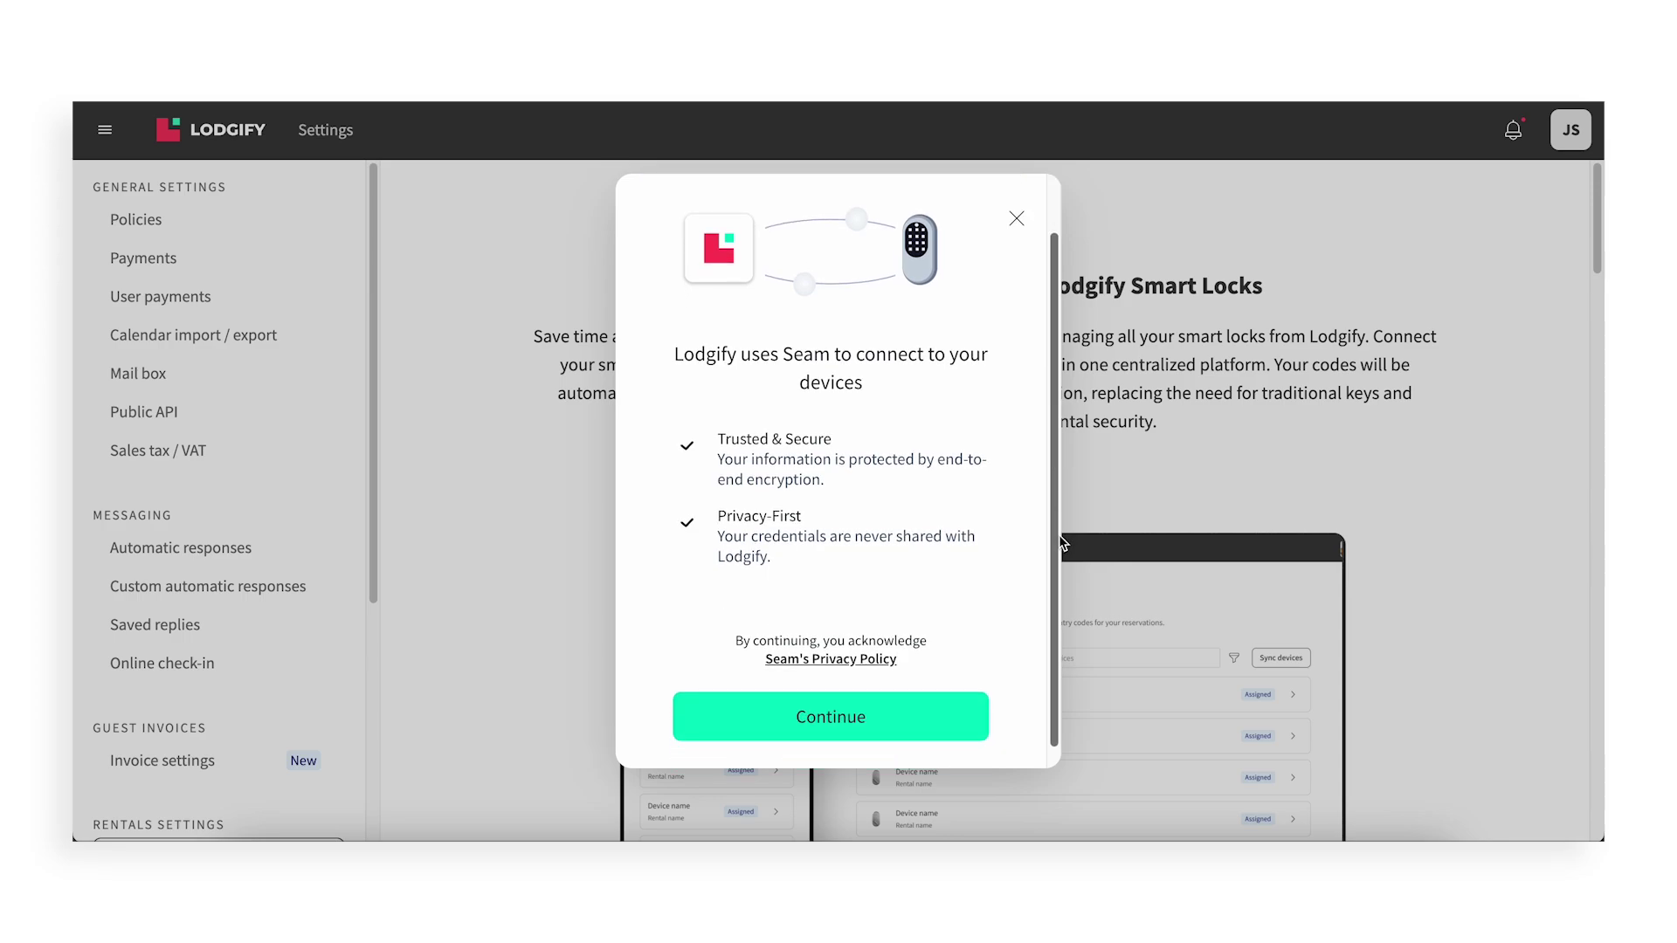
Choose Nuki as the smart lock brand
{"action": "left_click", "coordinate": [893, 696]}
{"action": "scroll", "coordinate": [982, 428], "scroll_direction": "down", "scroll_amount": 3}
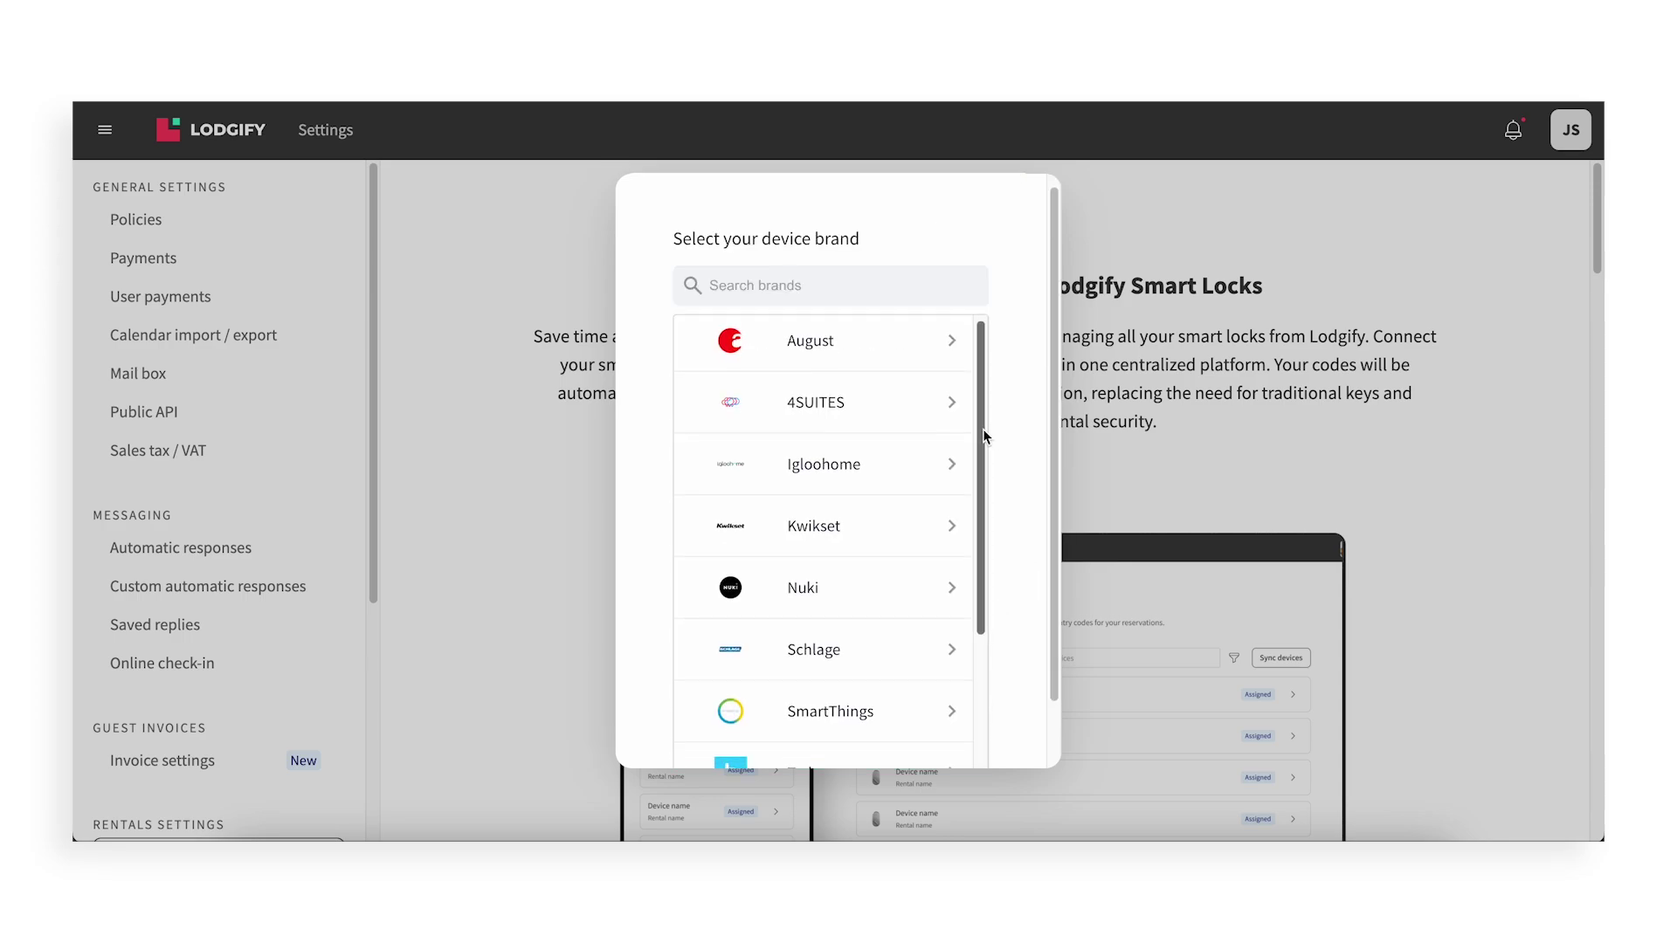
{"action": "mouse_move", "coordinate": [984, 447]}
{"action": "left_mouse_down"}
{"action": "mouse_move", "coordinate": [977, 584]}
{"action": "mouse_move", "coordinate": [977, 443]}
{"action": "left_mouse_up"}
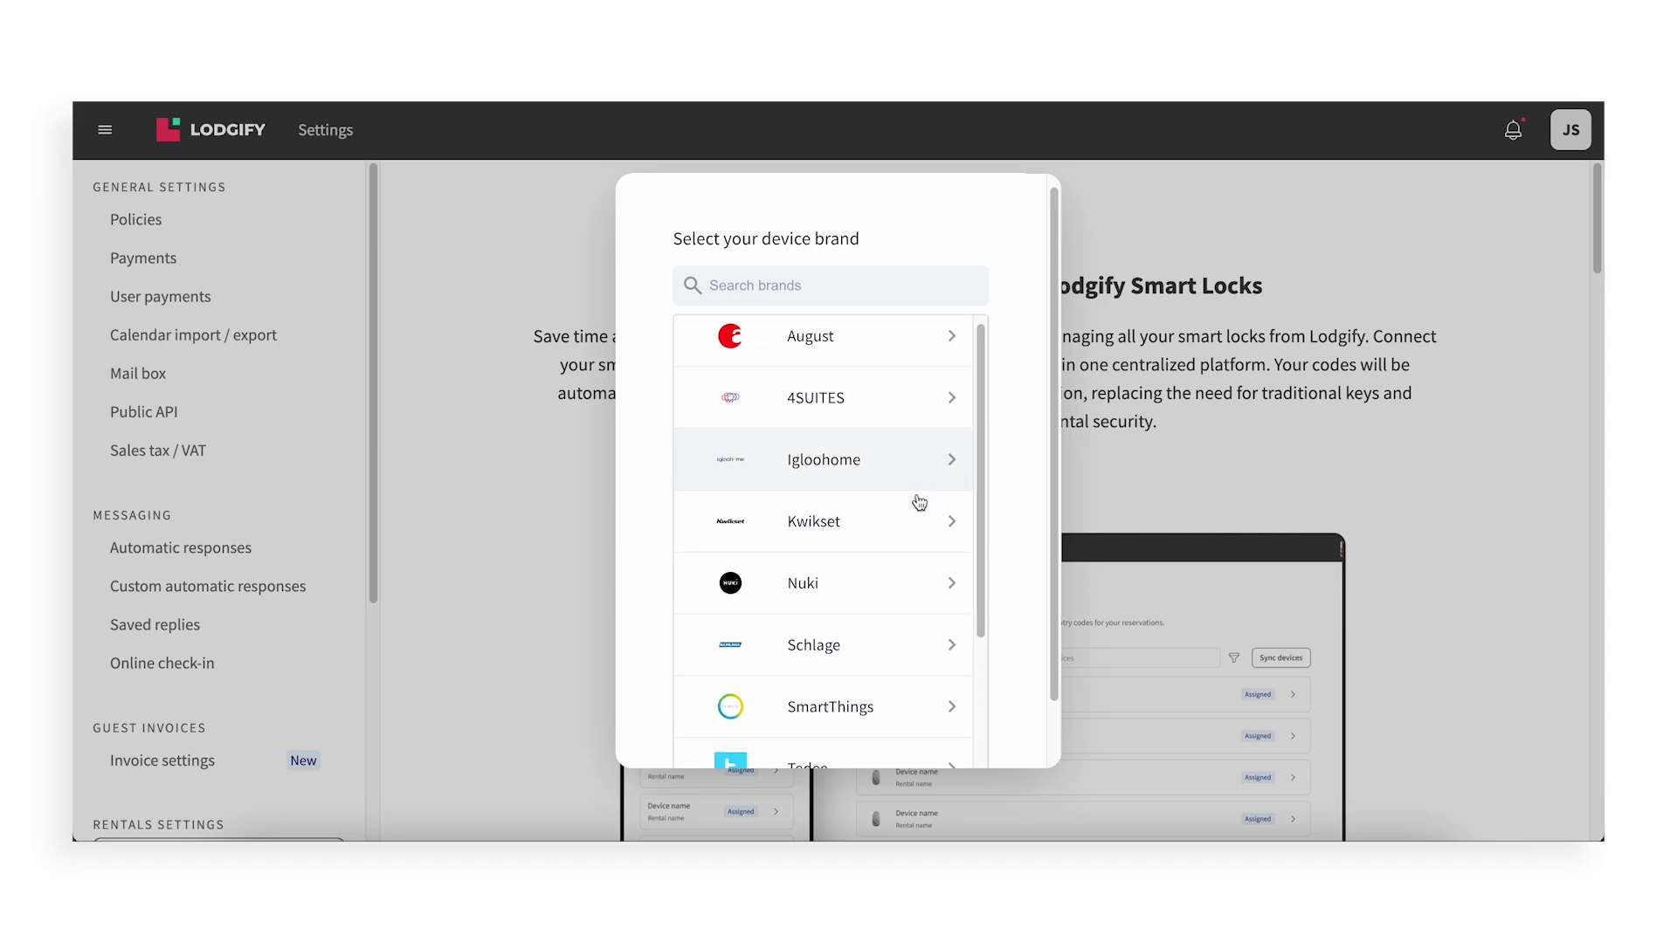
{"action": "left_click", "coordinate": [872, 592]}
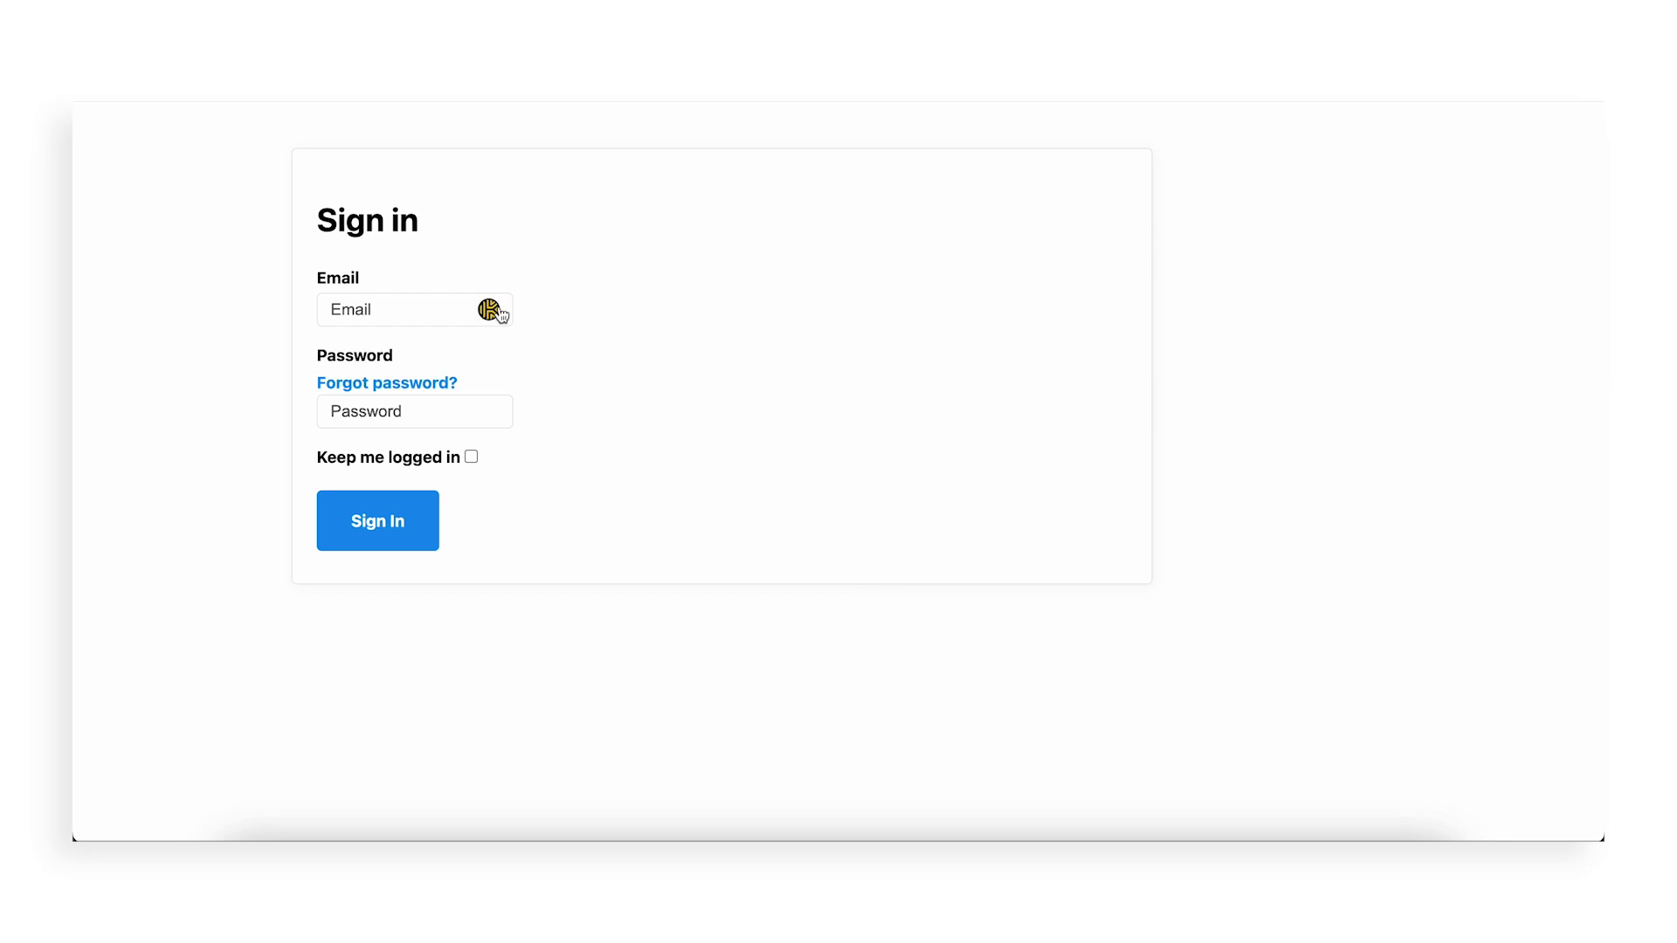
Sign in with the Nuki account's email and password, then close the success page
{"action": "left_click", "coordinate": [433, 310]}
{"action": "type", "text": "jane@example.com"}
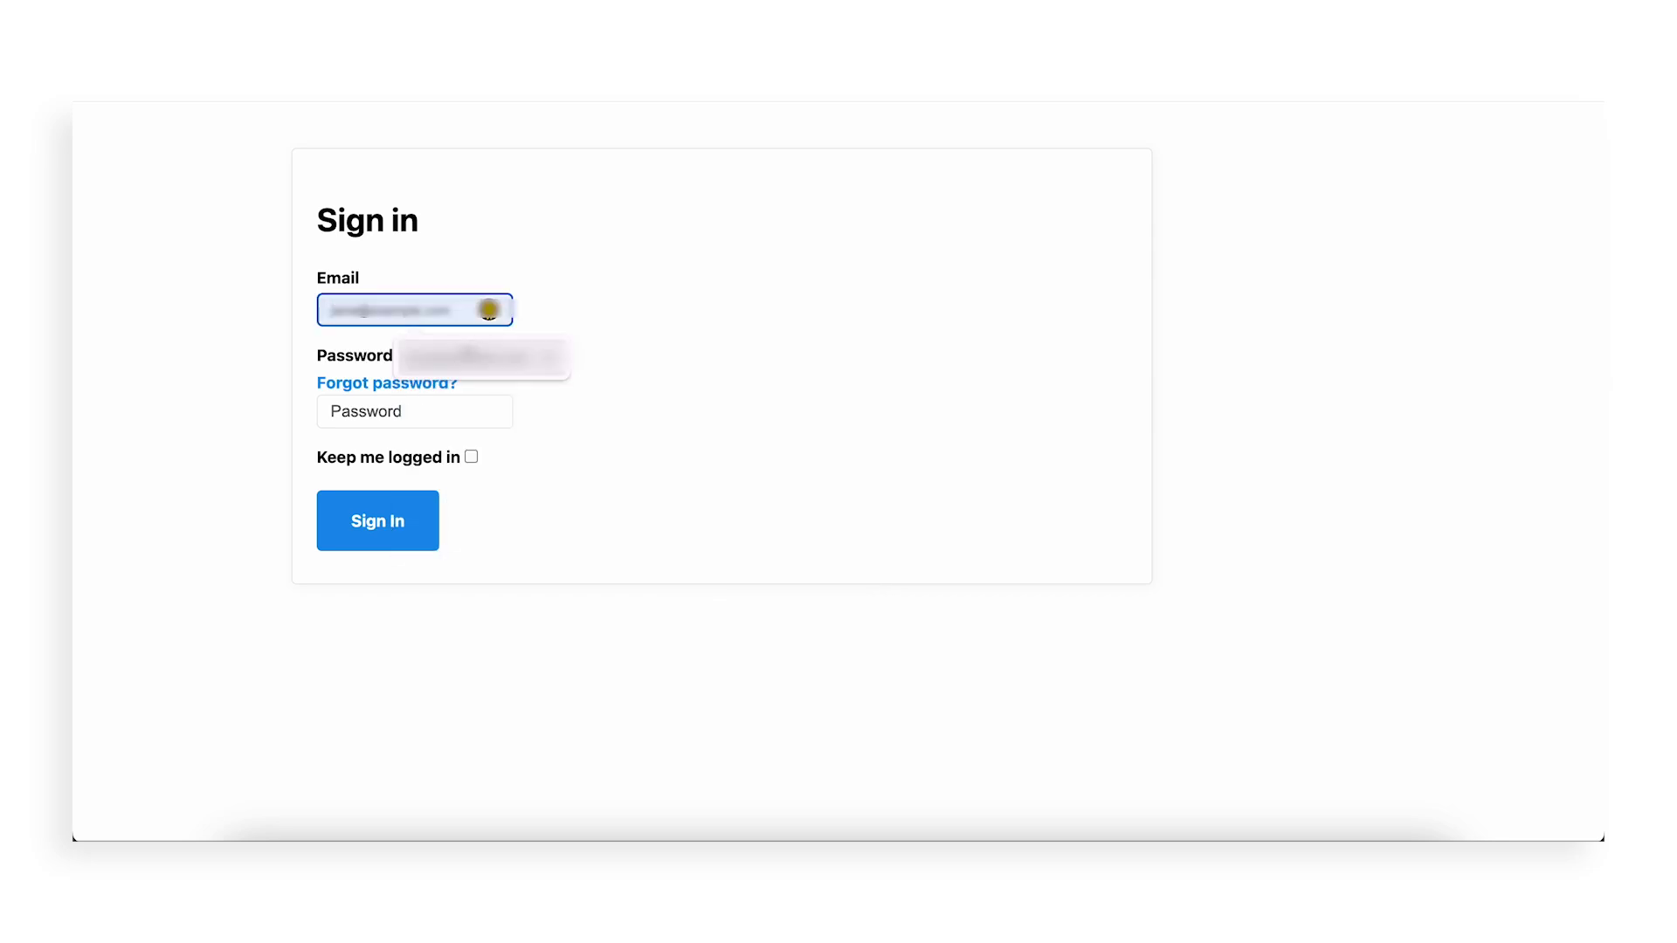
{"action": "left_click", "coordinate": [422, 409]}
{"action": "type", "text": "p"}
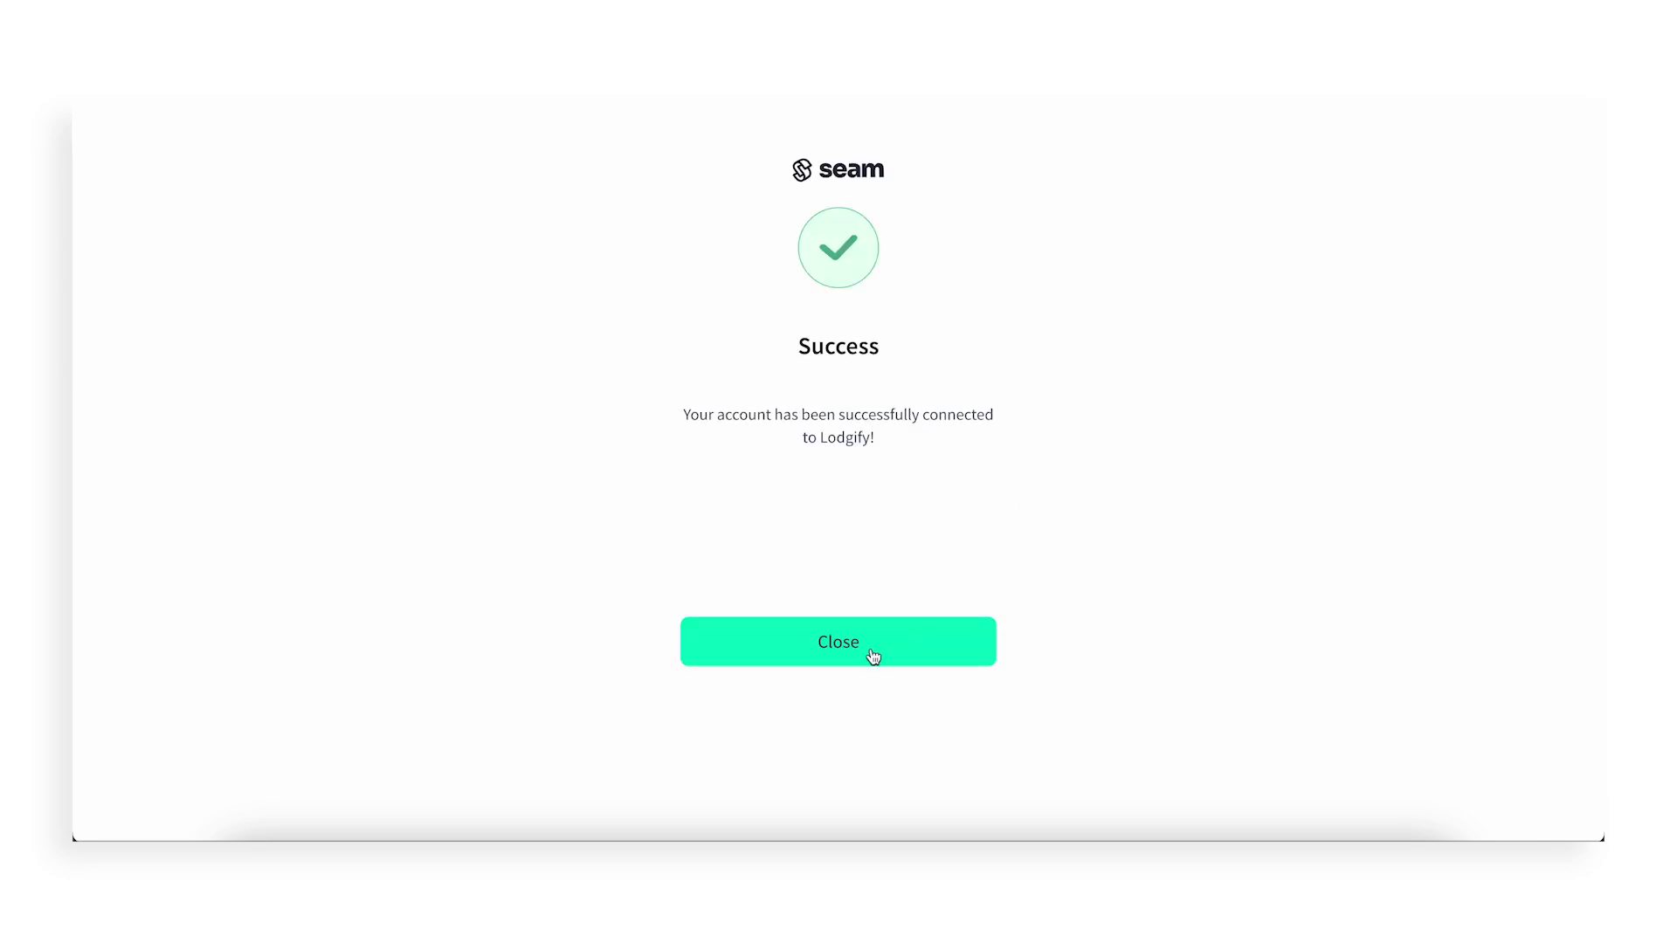
{"action": "left_click", "coordinate": [872, 648]}
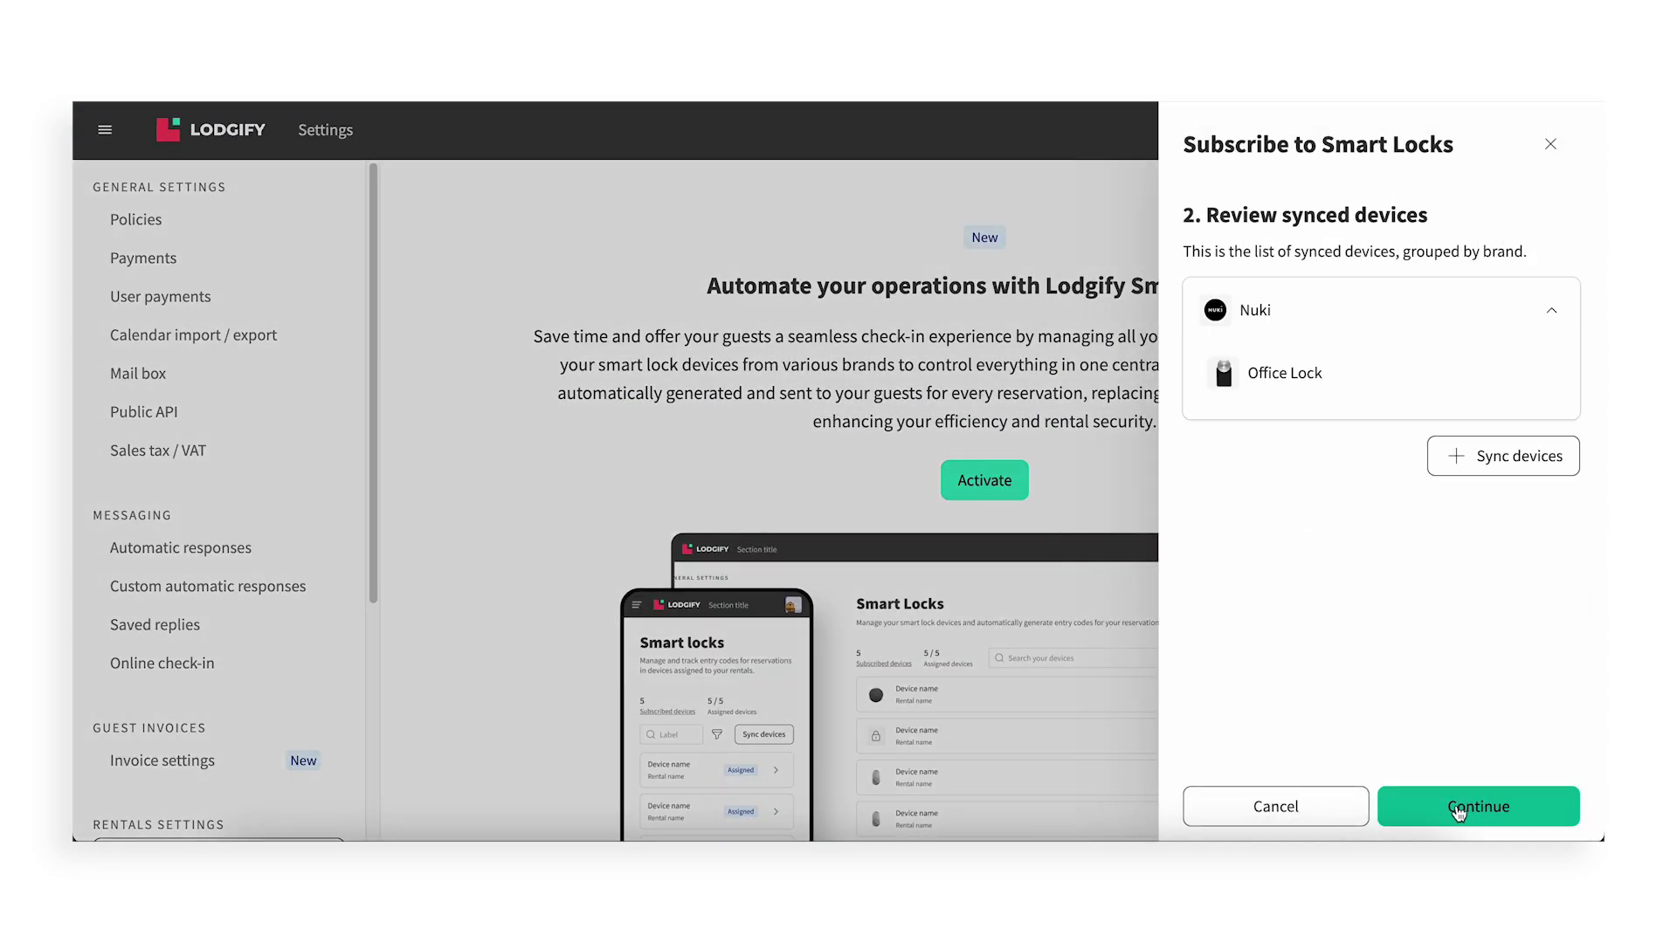
Subscribe 1 Smart Locks device at $7/month and pay for the order at checkout
{"action": "left_click", "coordinate": [1467, 804]}
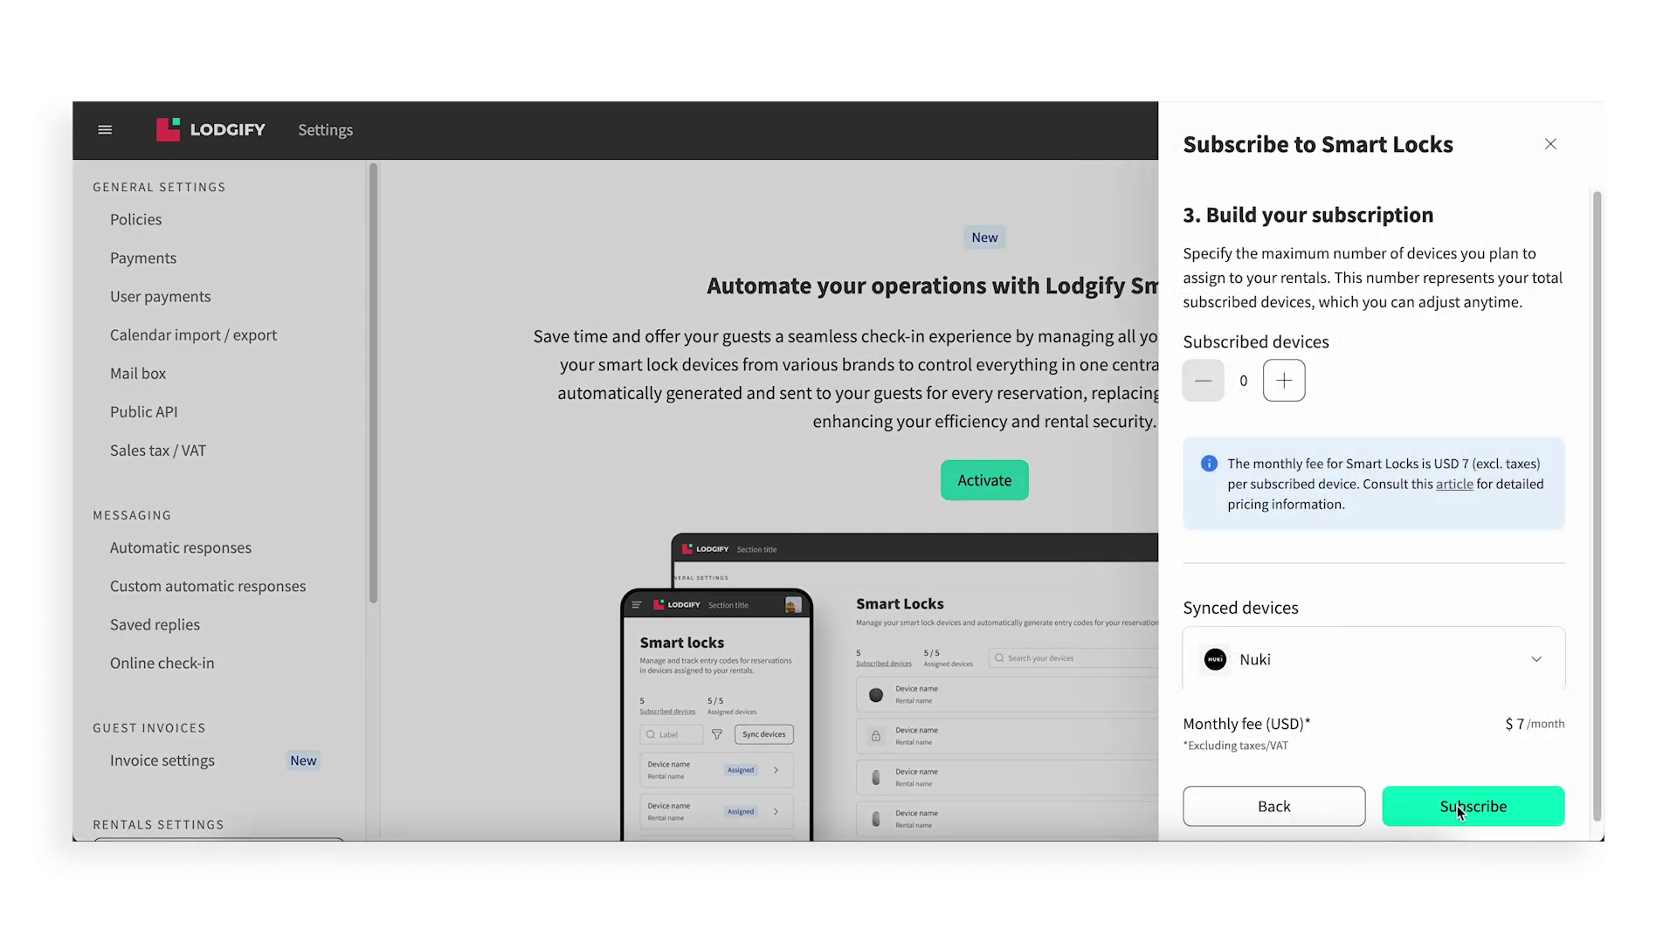
{"action": "left_click", "coordinate": [1285, 380]}
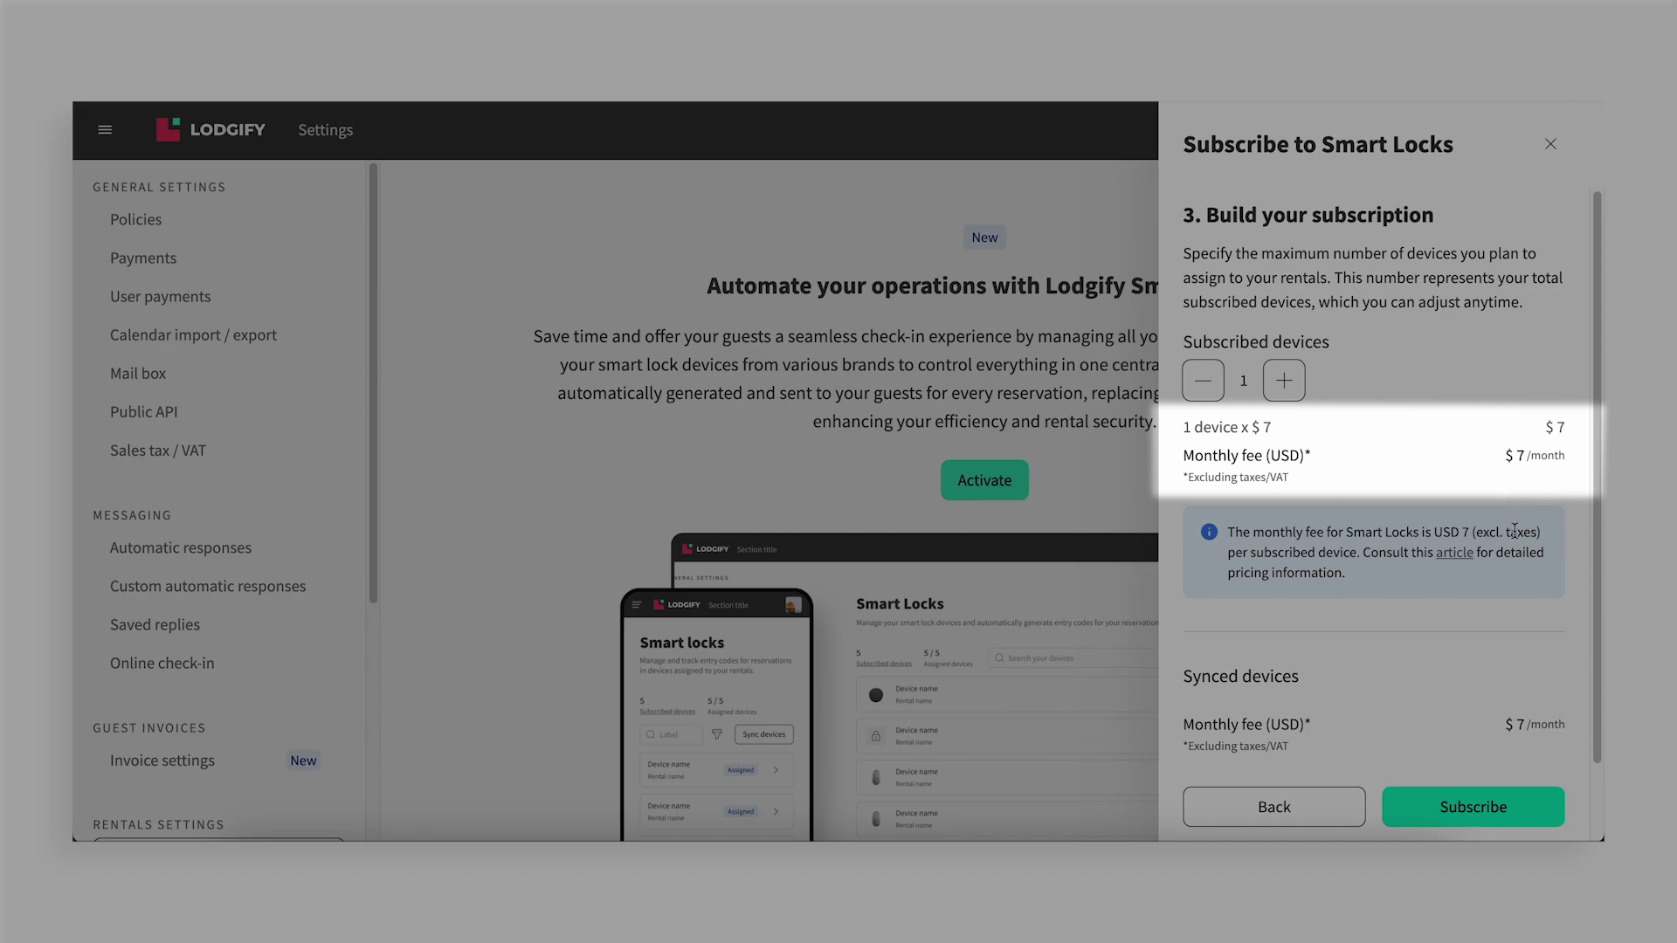
{"action": "scroll", "coordinate": [1528, 624], "scroll_direction": "down", "scroll_amount": 1}
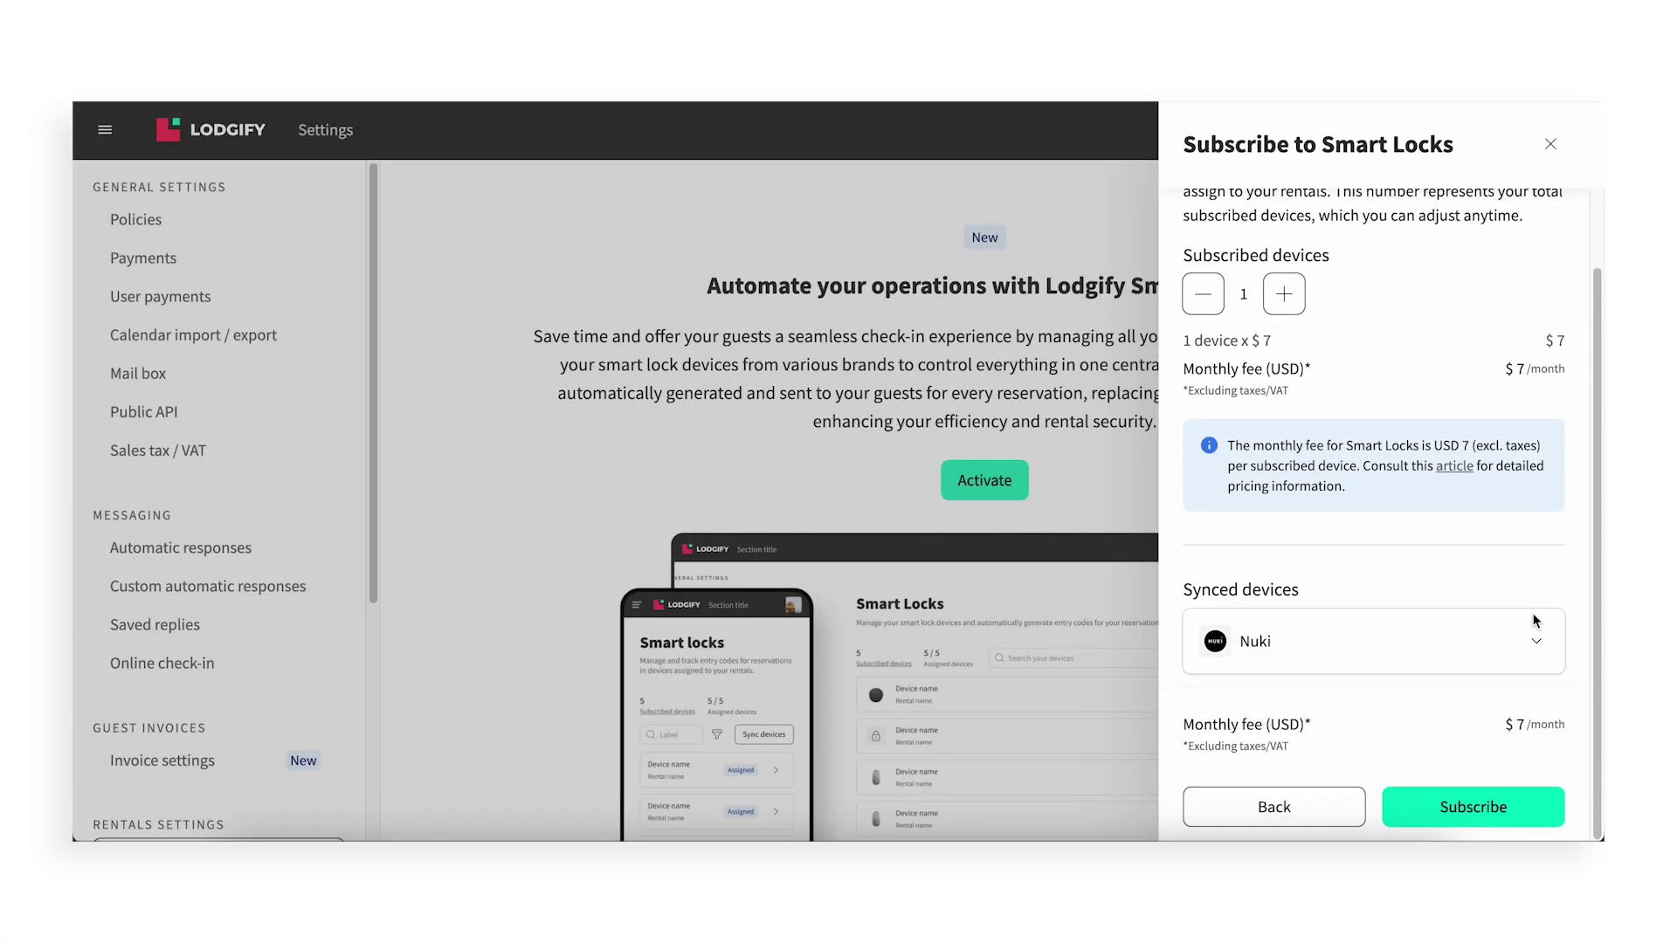
{"action": "left_click", "coordinate": [1483, 811]}
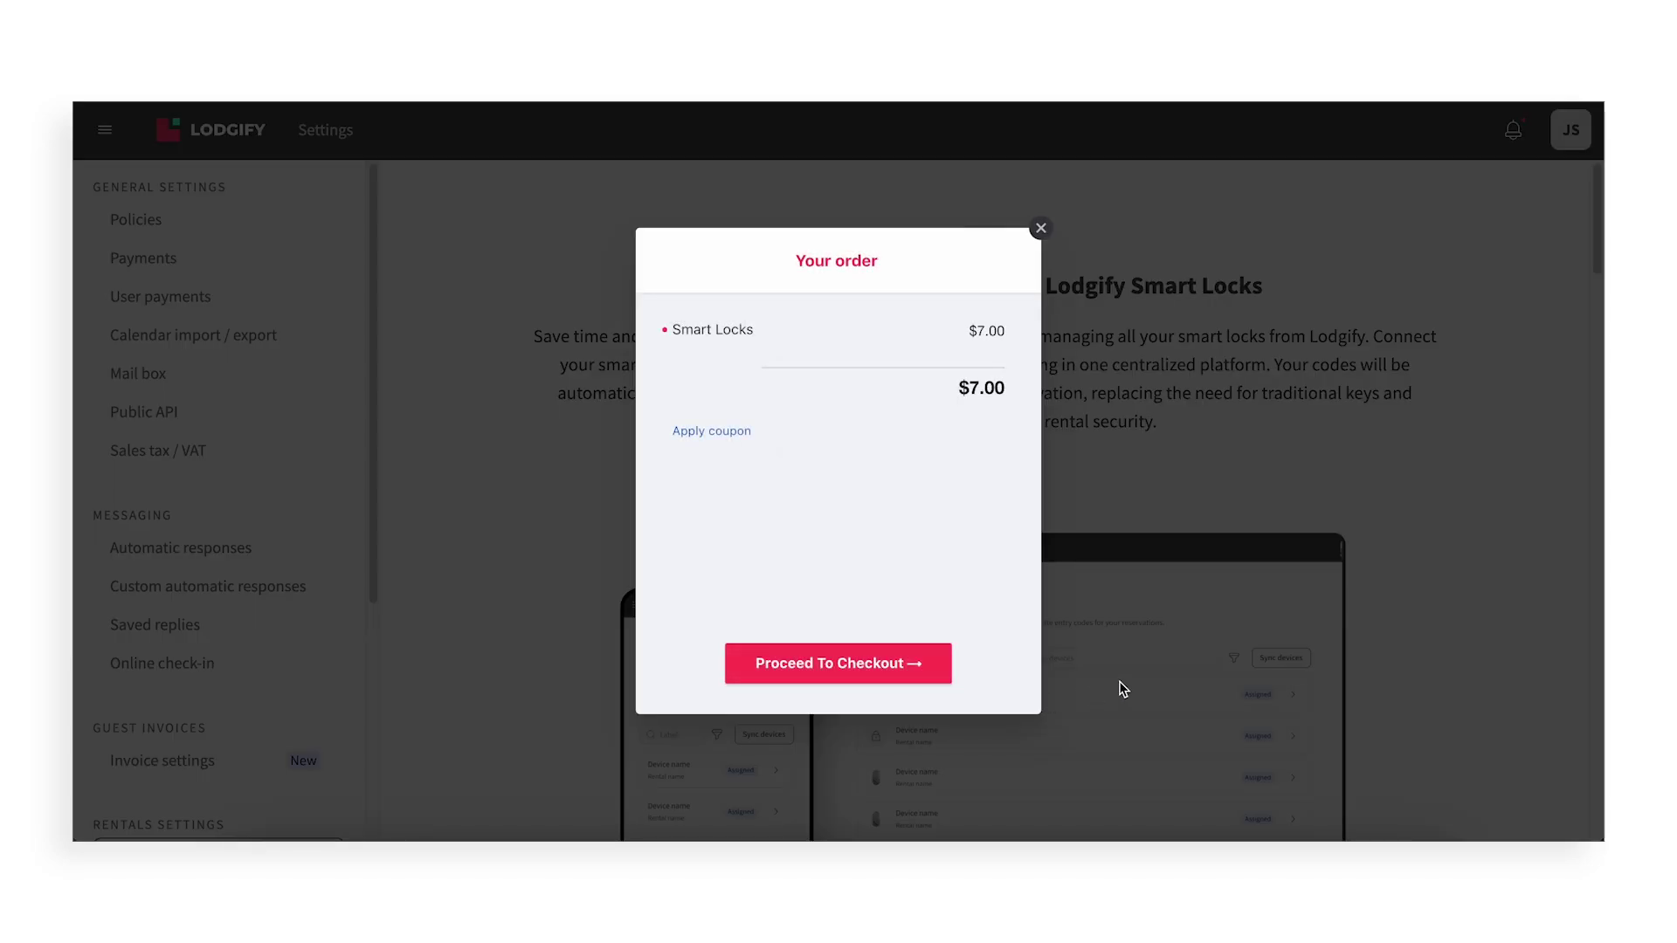
{"action": "left_click", "coordinate": [852, 671]}
{"action": "left_click", "coordinate": [843, 616]}
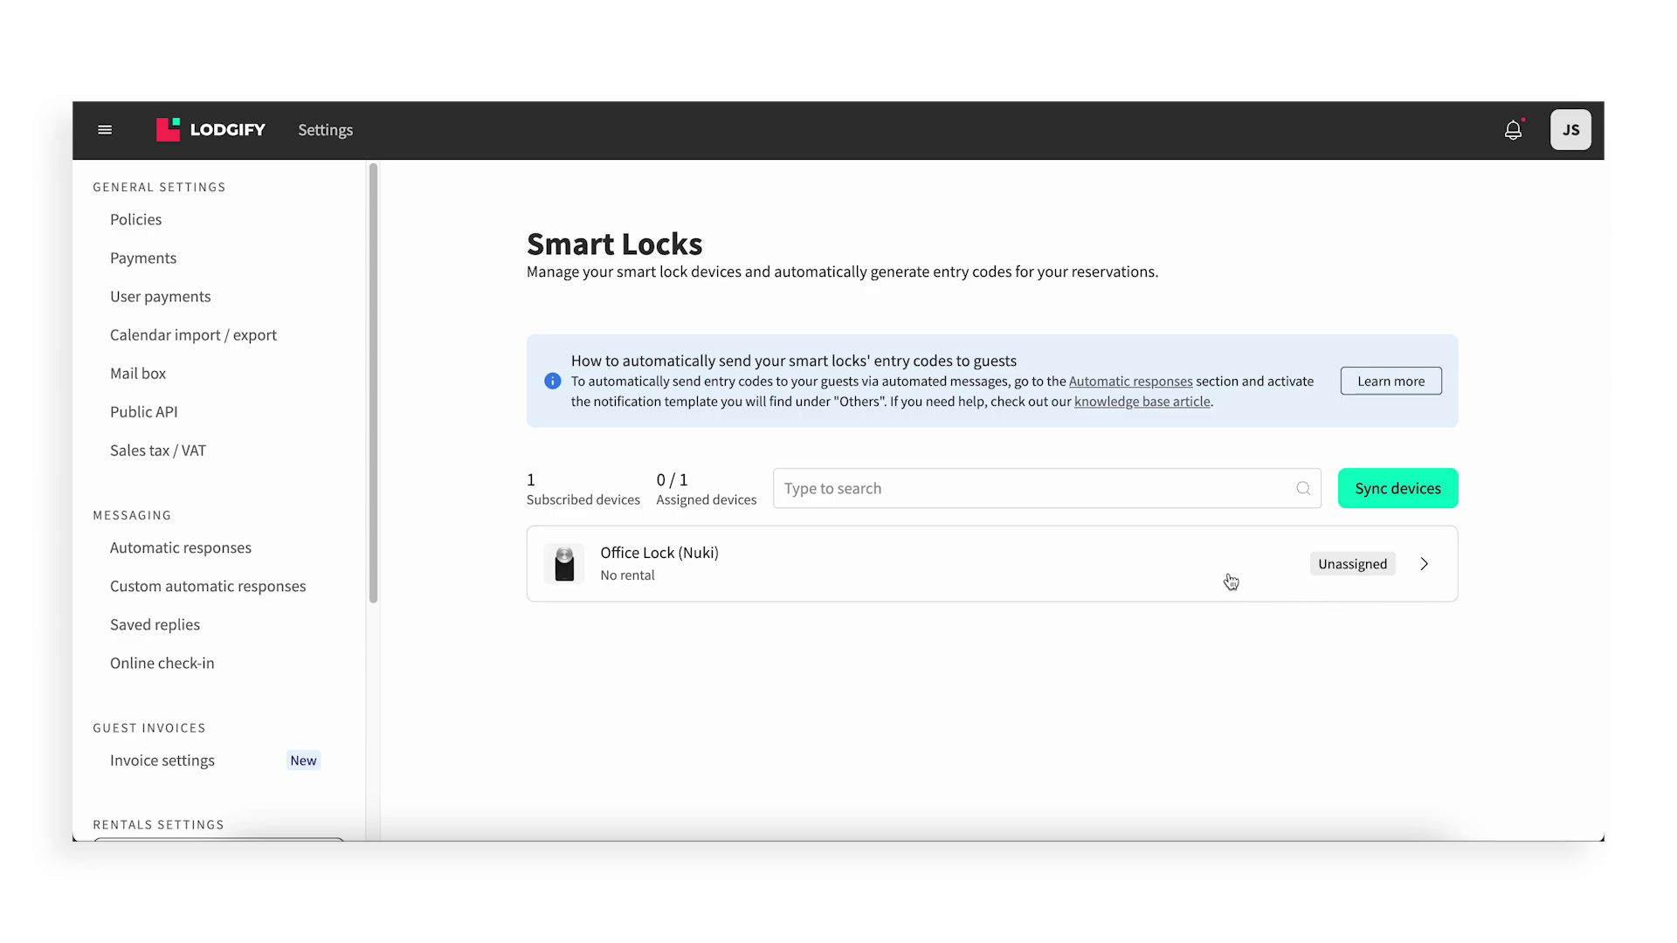
Assign the Office Lock device to the Miami Sunshine rental
{"action": "left_click", "coordinate": [1162, 578]}
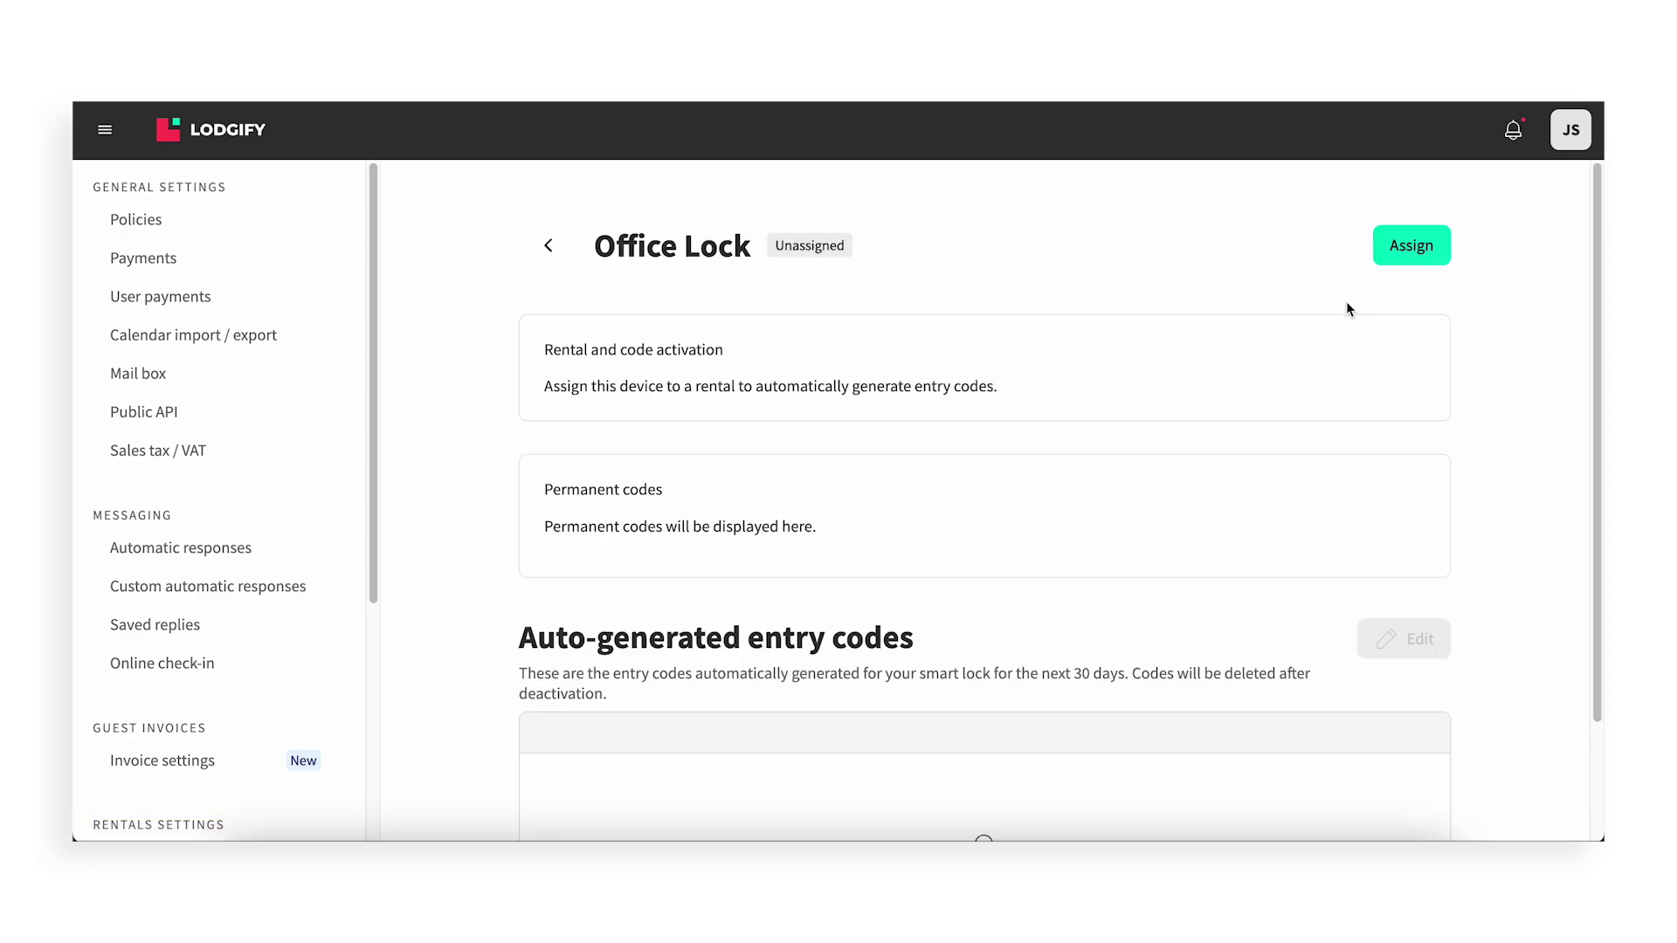
{"action": "left_click", "coordinate": [1412, 255]}
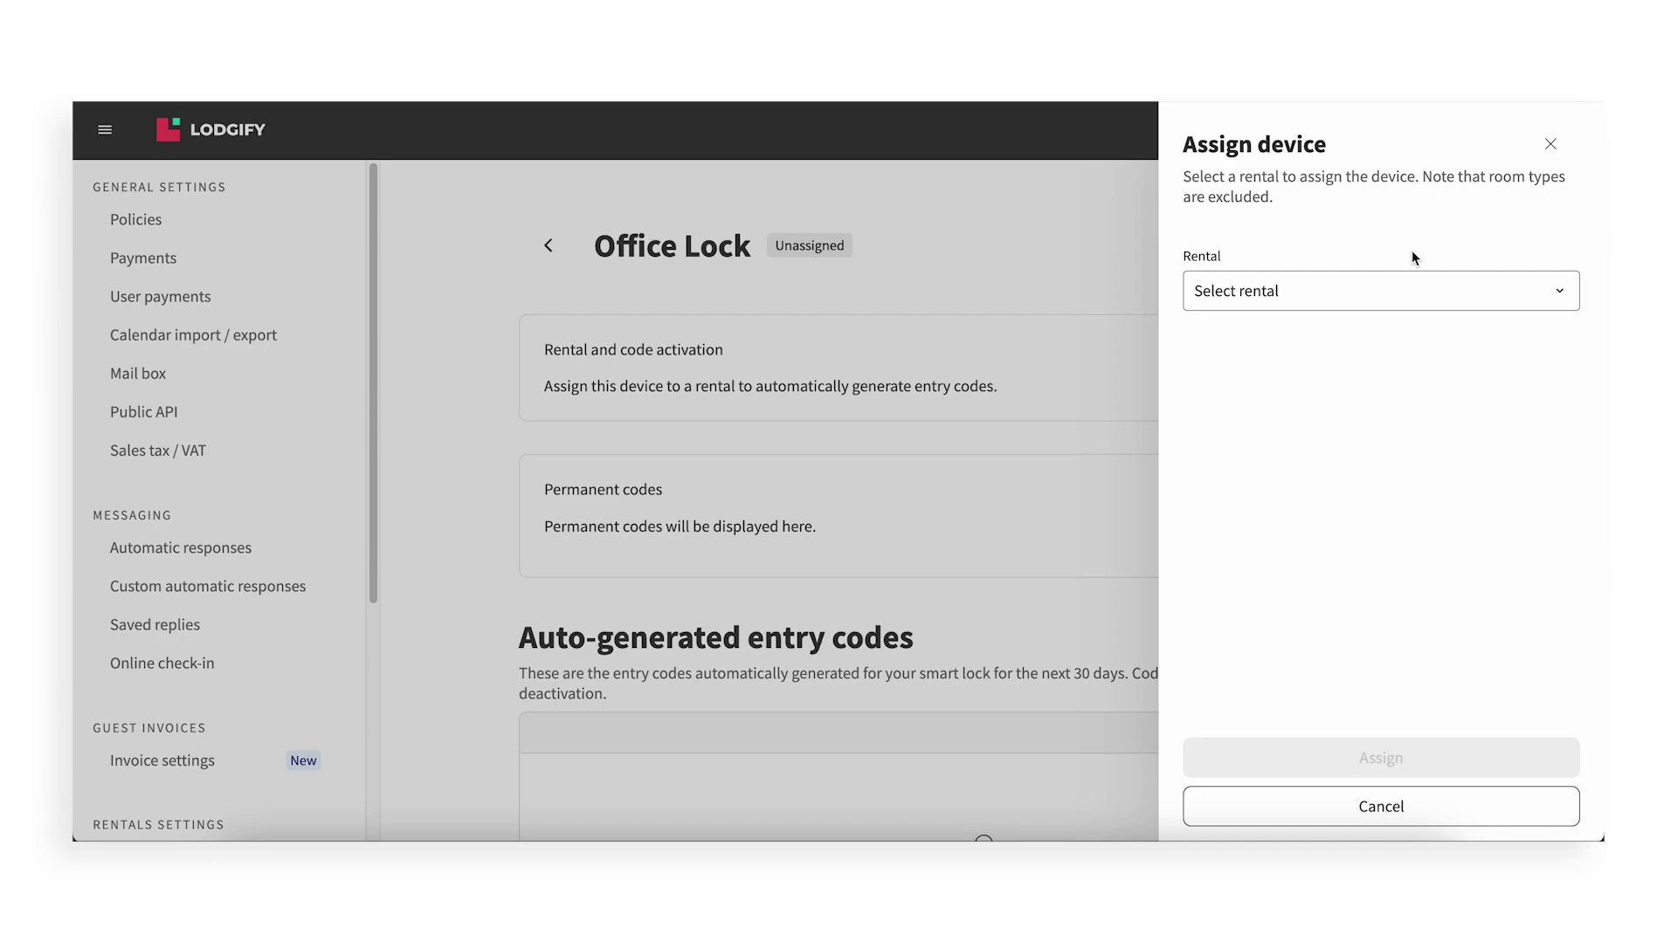
{"action": "left_click", "coordinate": [1381, 300]}
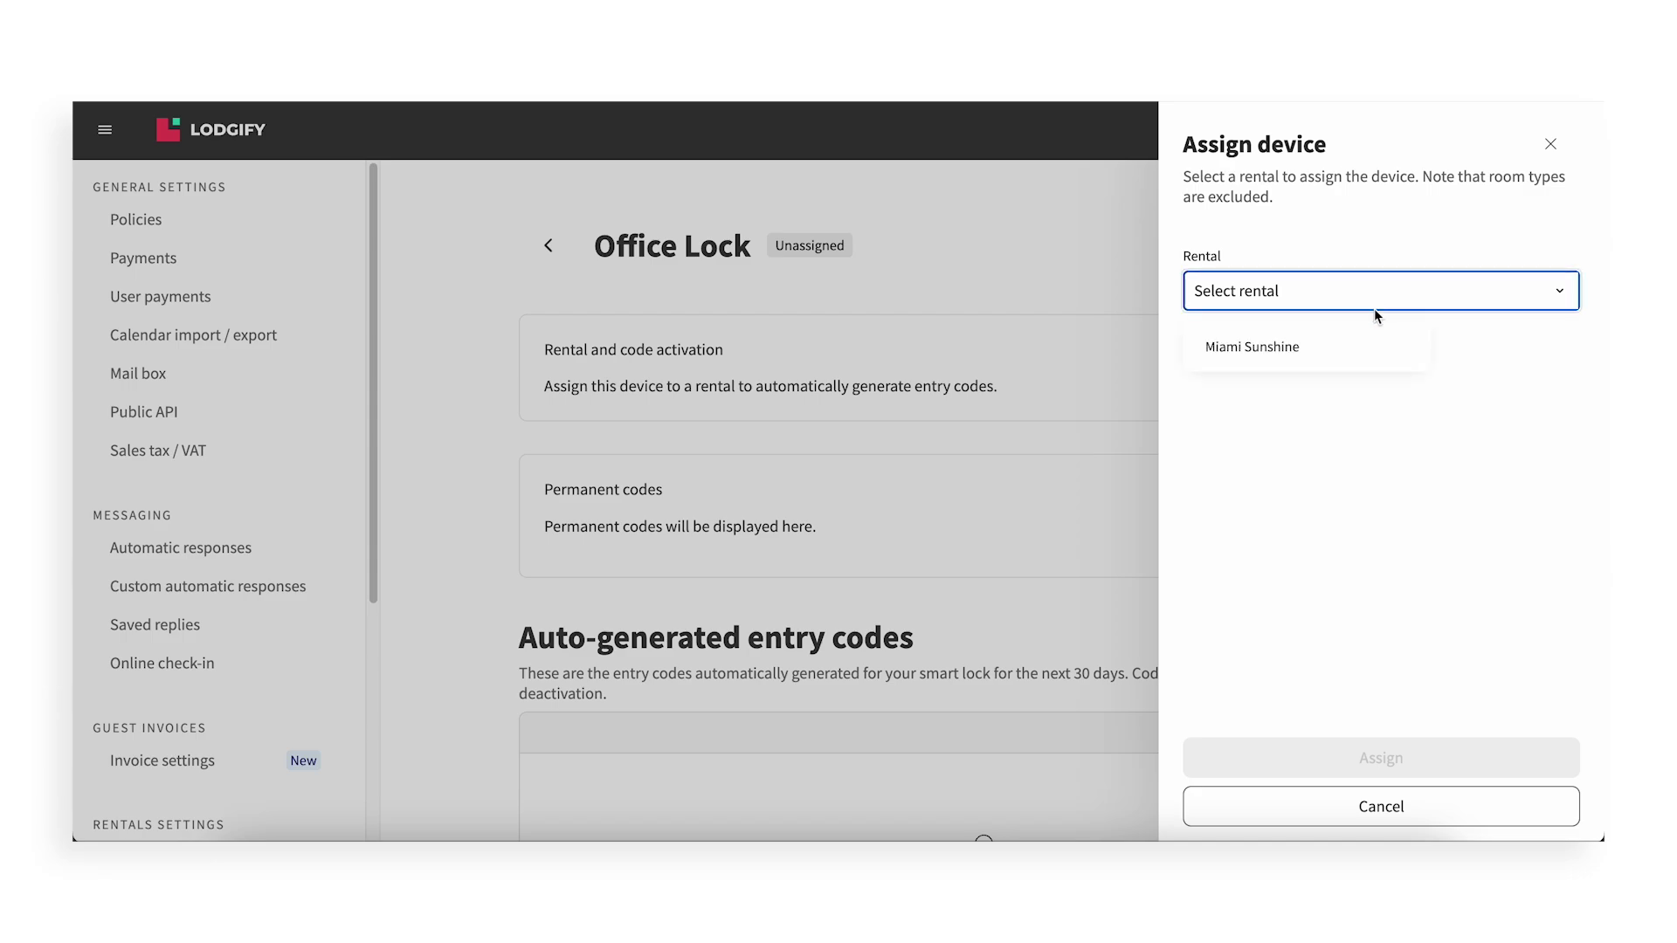
{"action": "left_click", "coordinate": [1334, 361]}
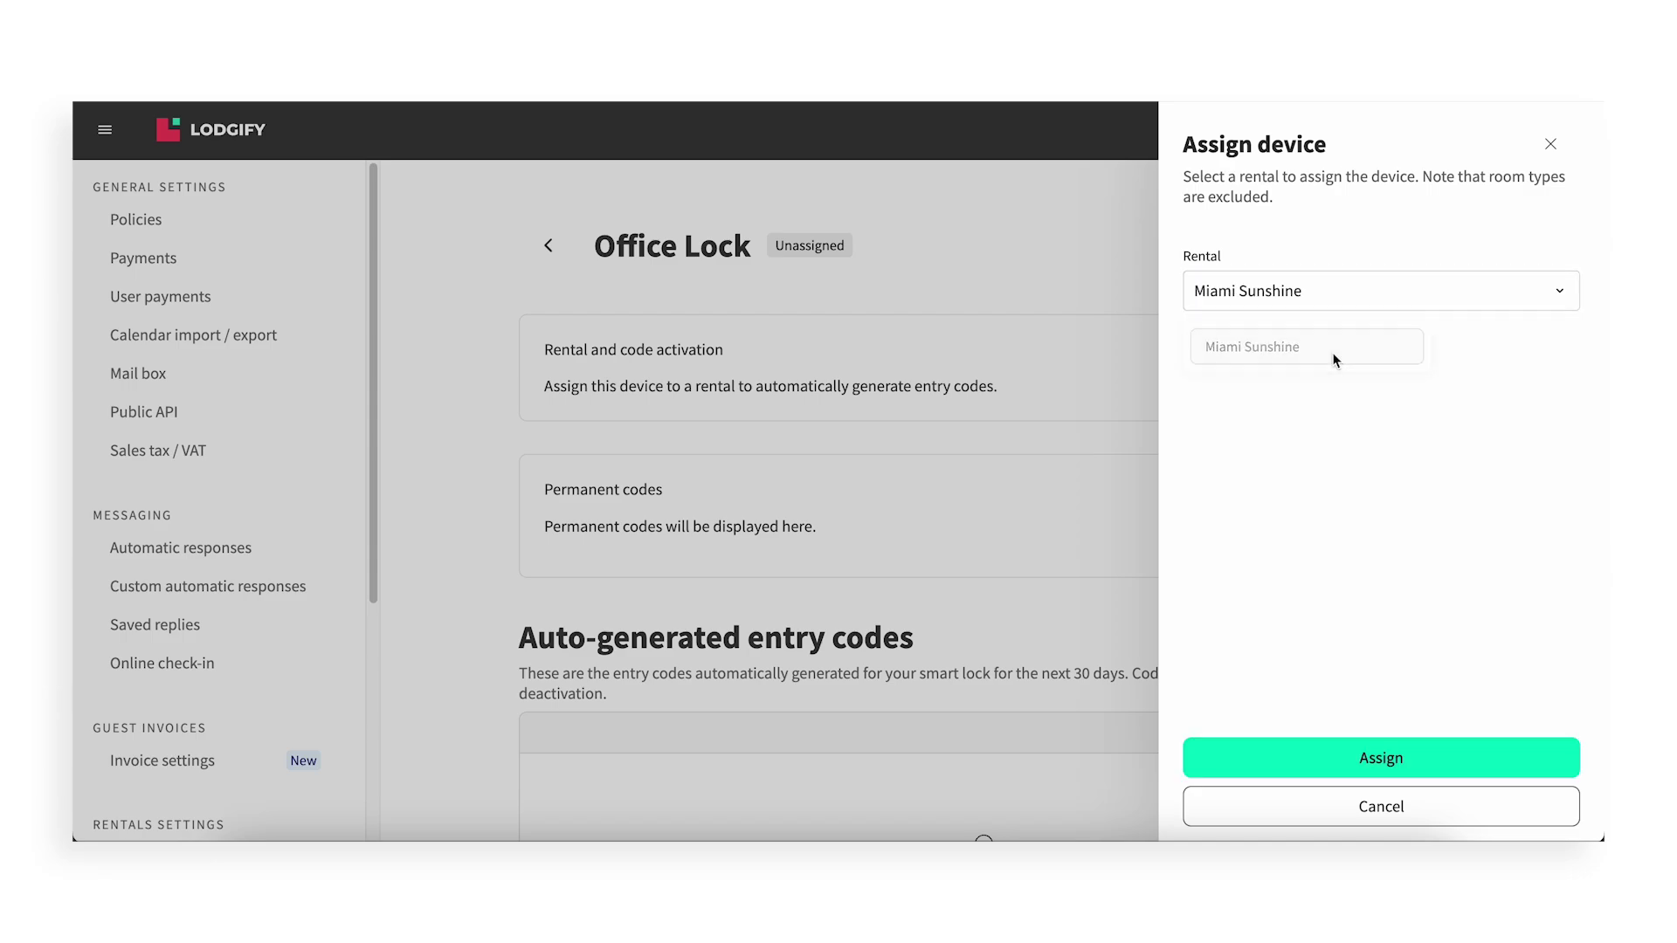
{"action": "left_click", "coordinate": [1325, 768]}
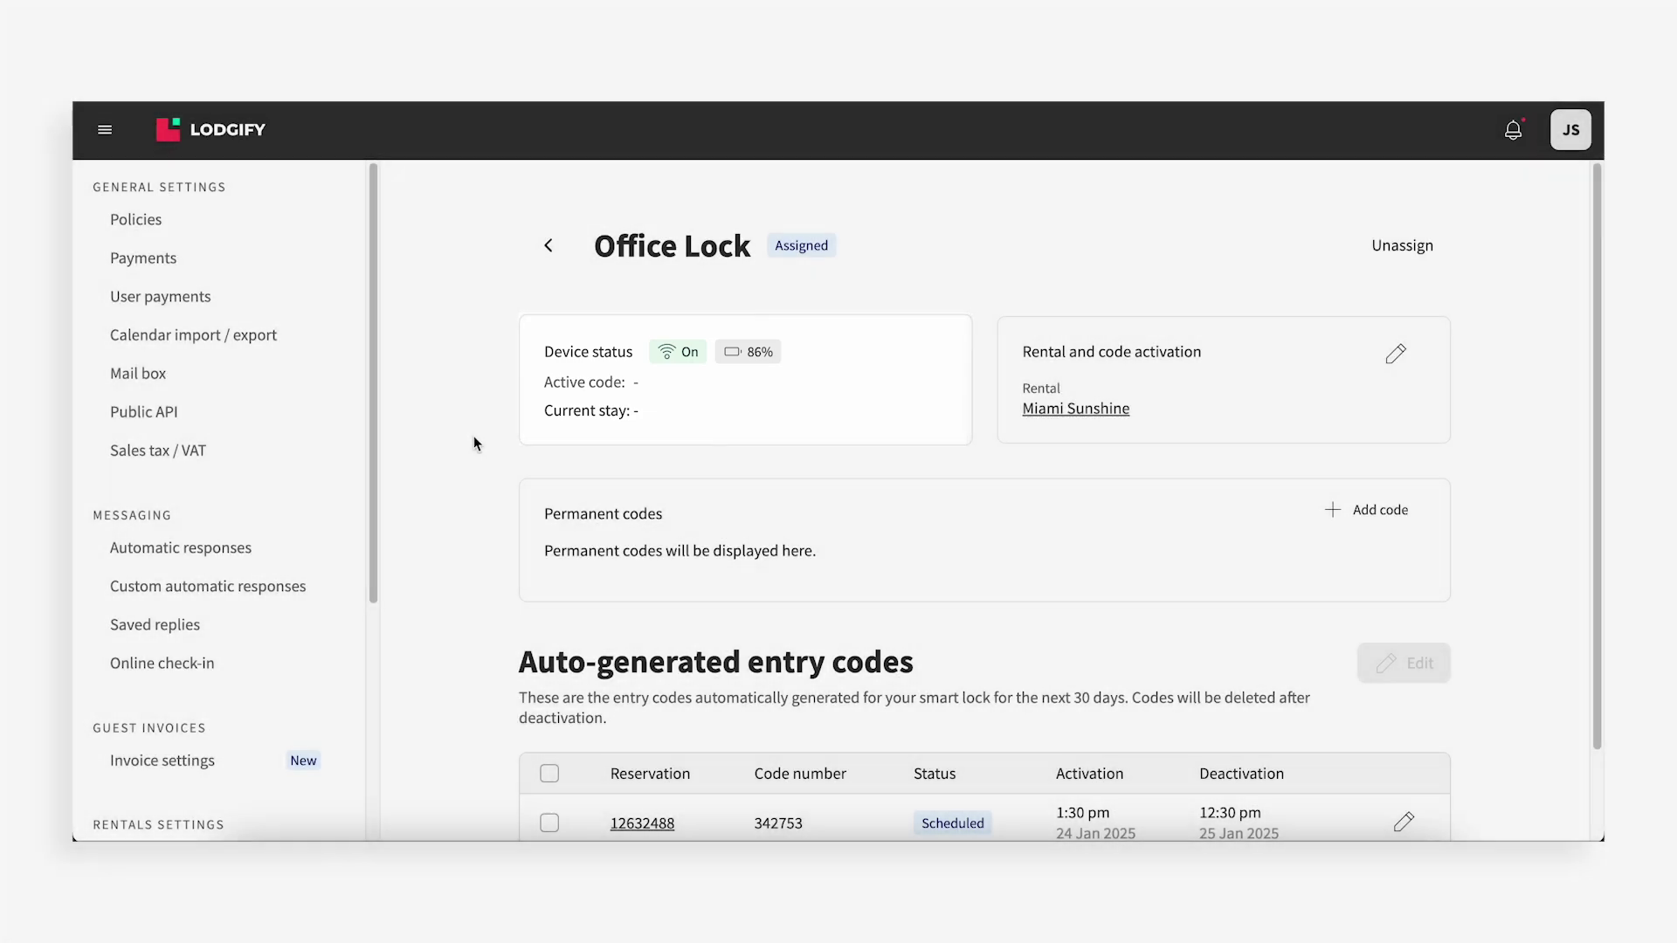
Save a permanent code named 'Cleaning Staff' on the Office Lock and review its options menu
{"action": "scroll", "coordinate": [735, 732], "scroll_direction": "down", "scroll_amount": 2}
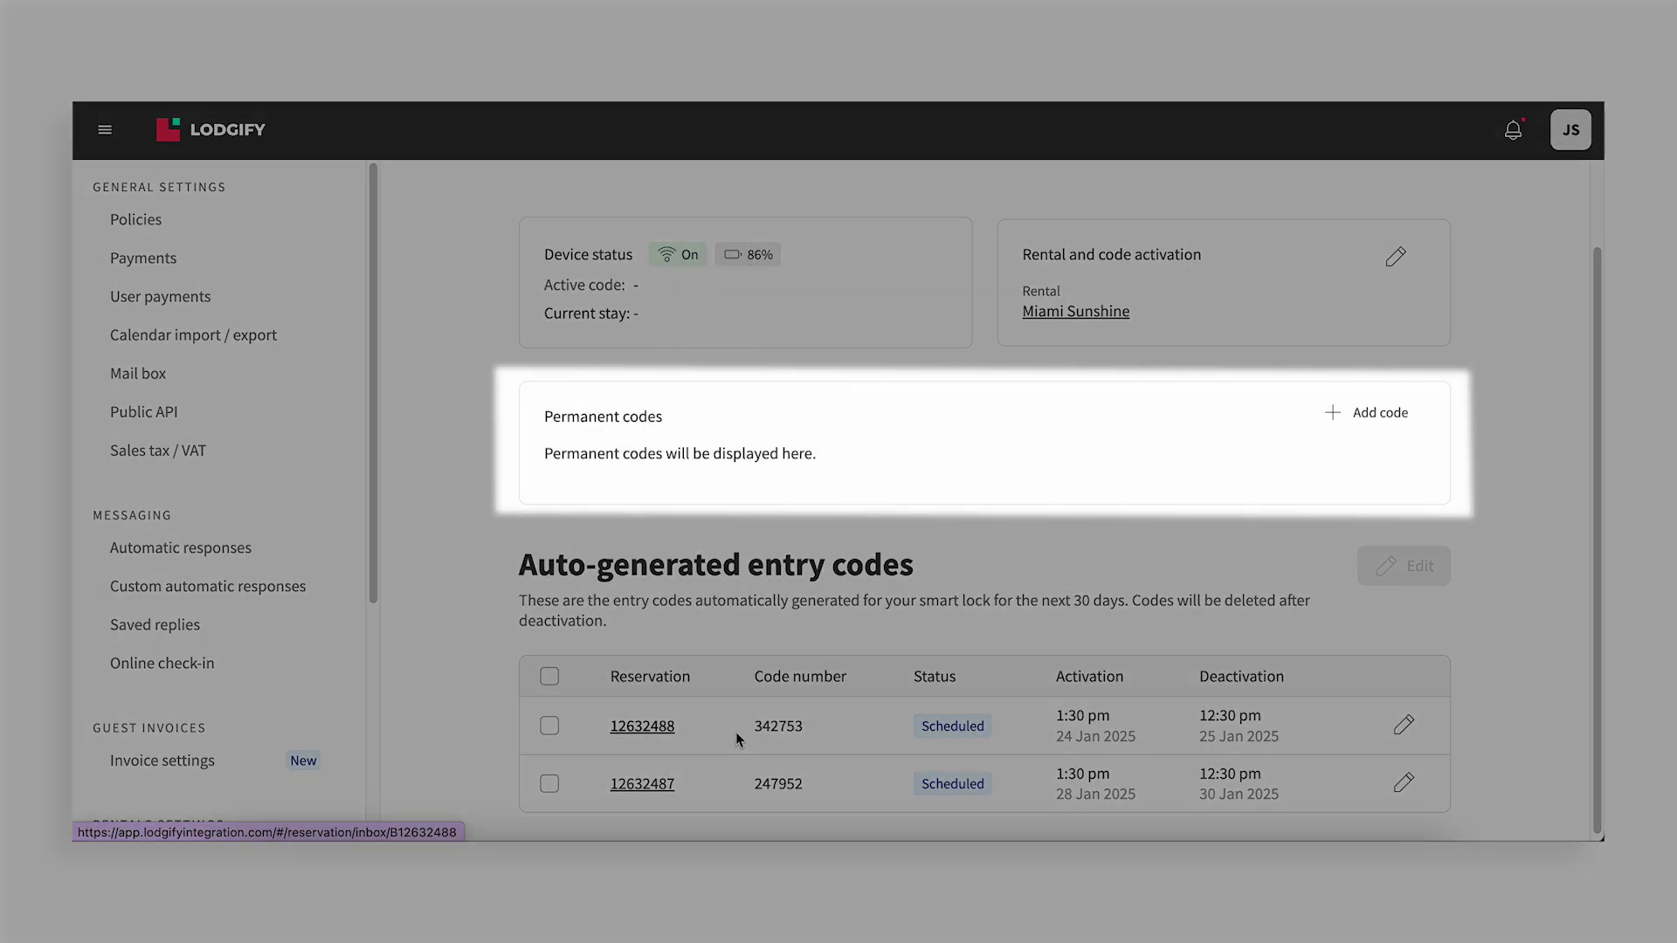
{"action": "scroll", "coordinate": [1167, 564], "scroll_direction": "up", "scroll_amount": 1}
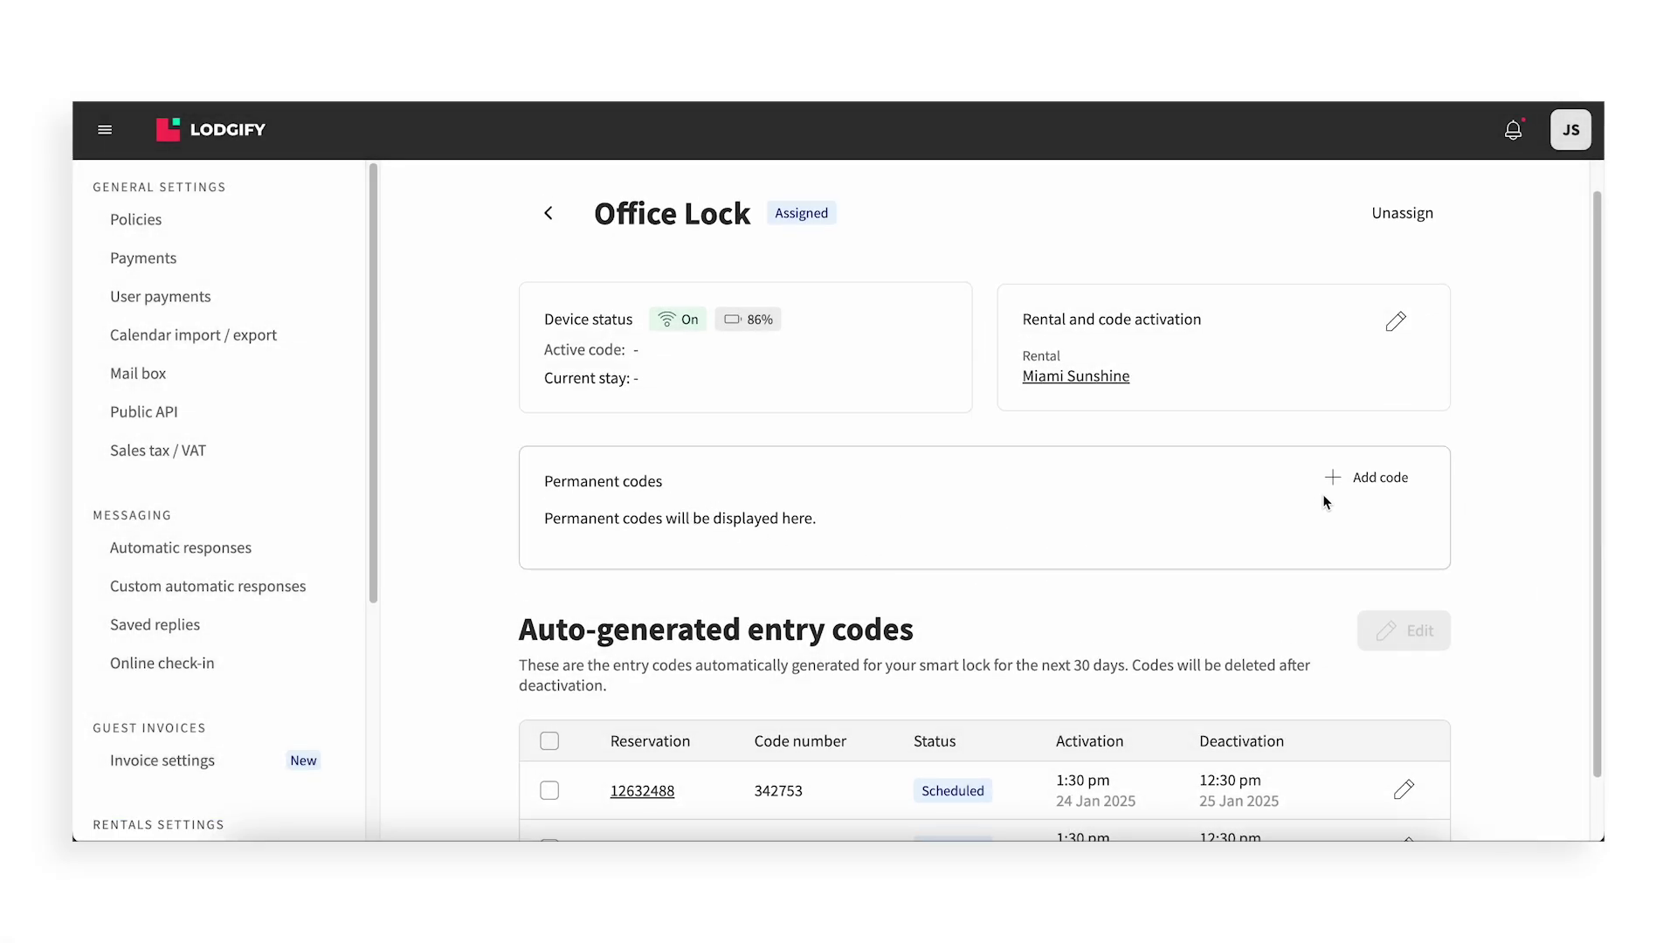
{"action": "left_click", "coordinate": [1350, 486]}
{"action": "left_click", "coordinate": [1382, 328]}
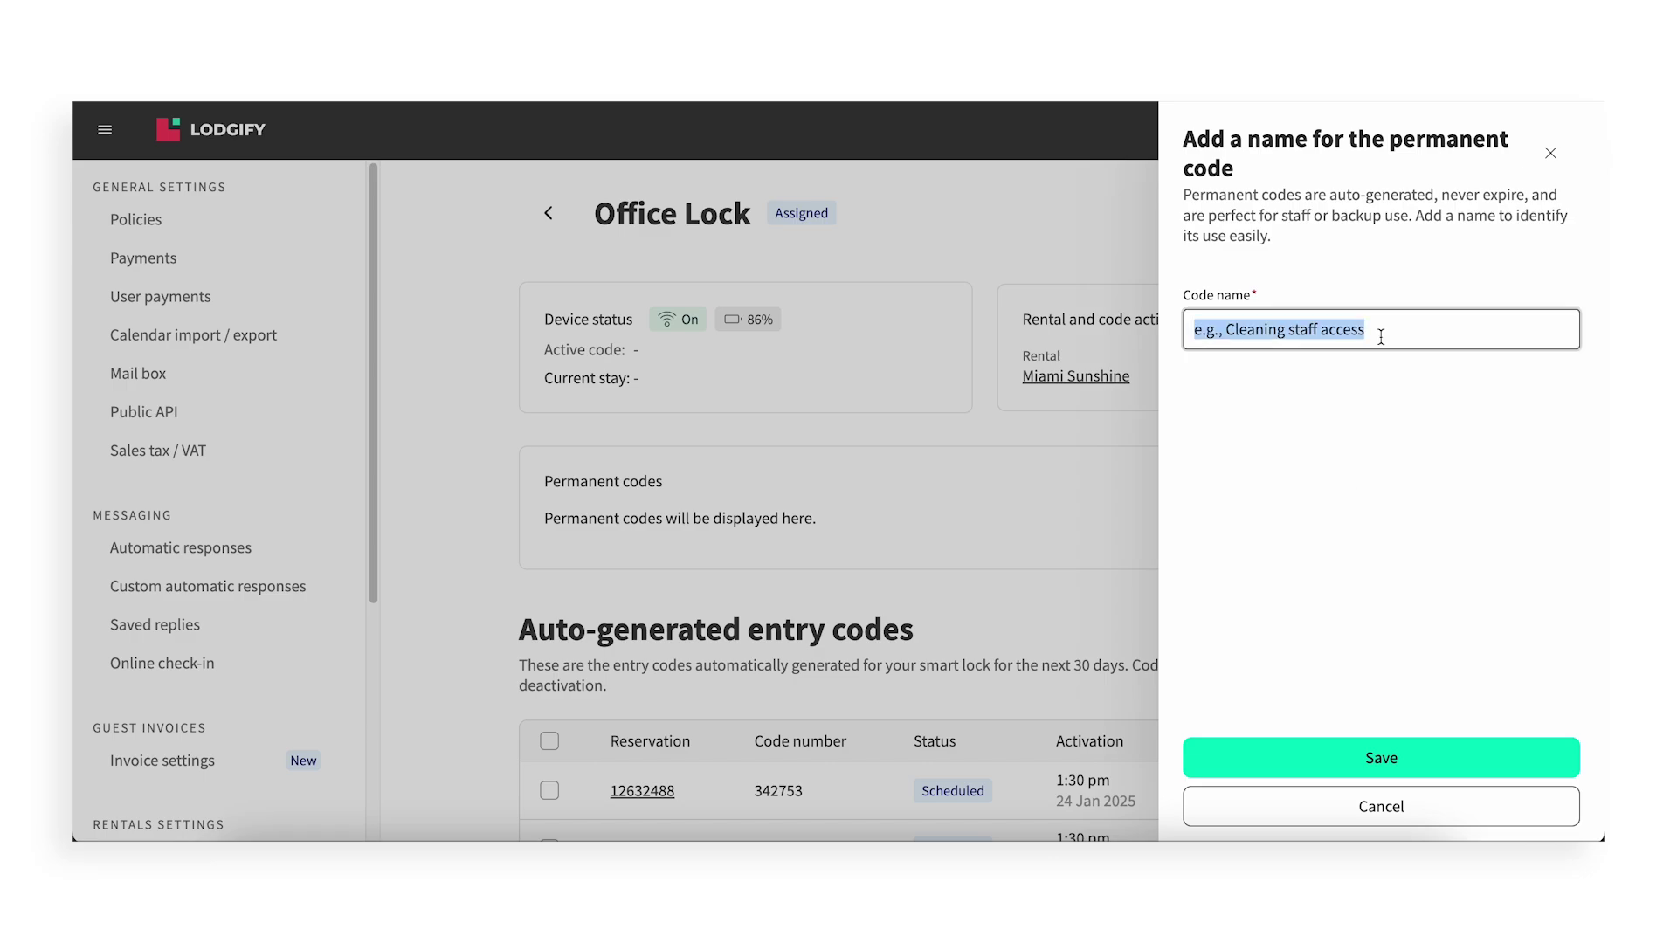
{"action": "type", "text": "Cleaning Sta"}
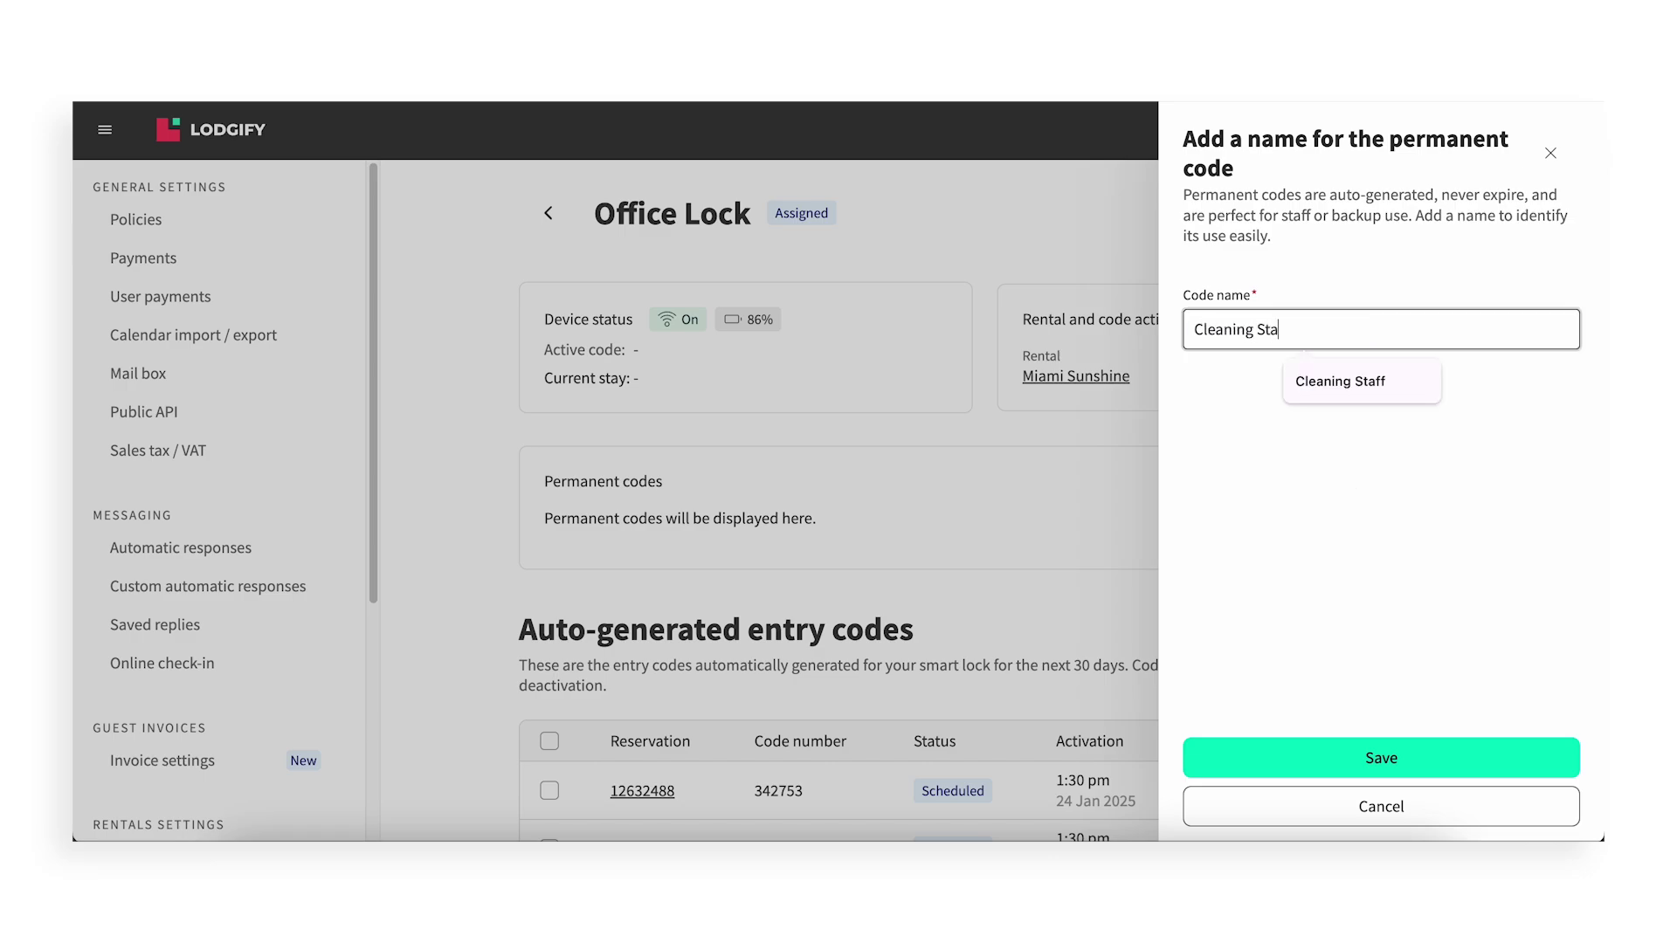
{"action": "type", "text": "ff"}
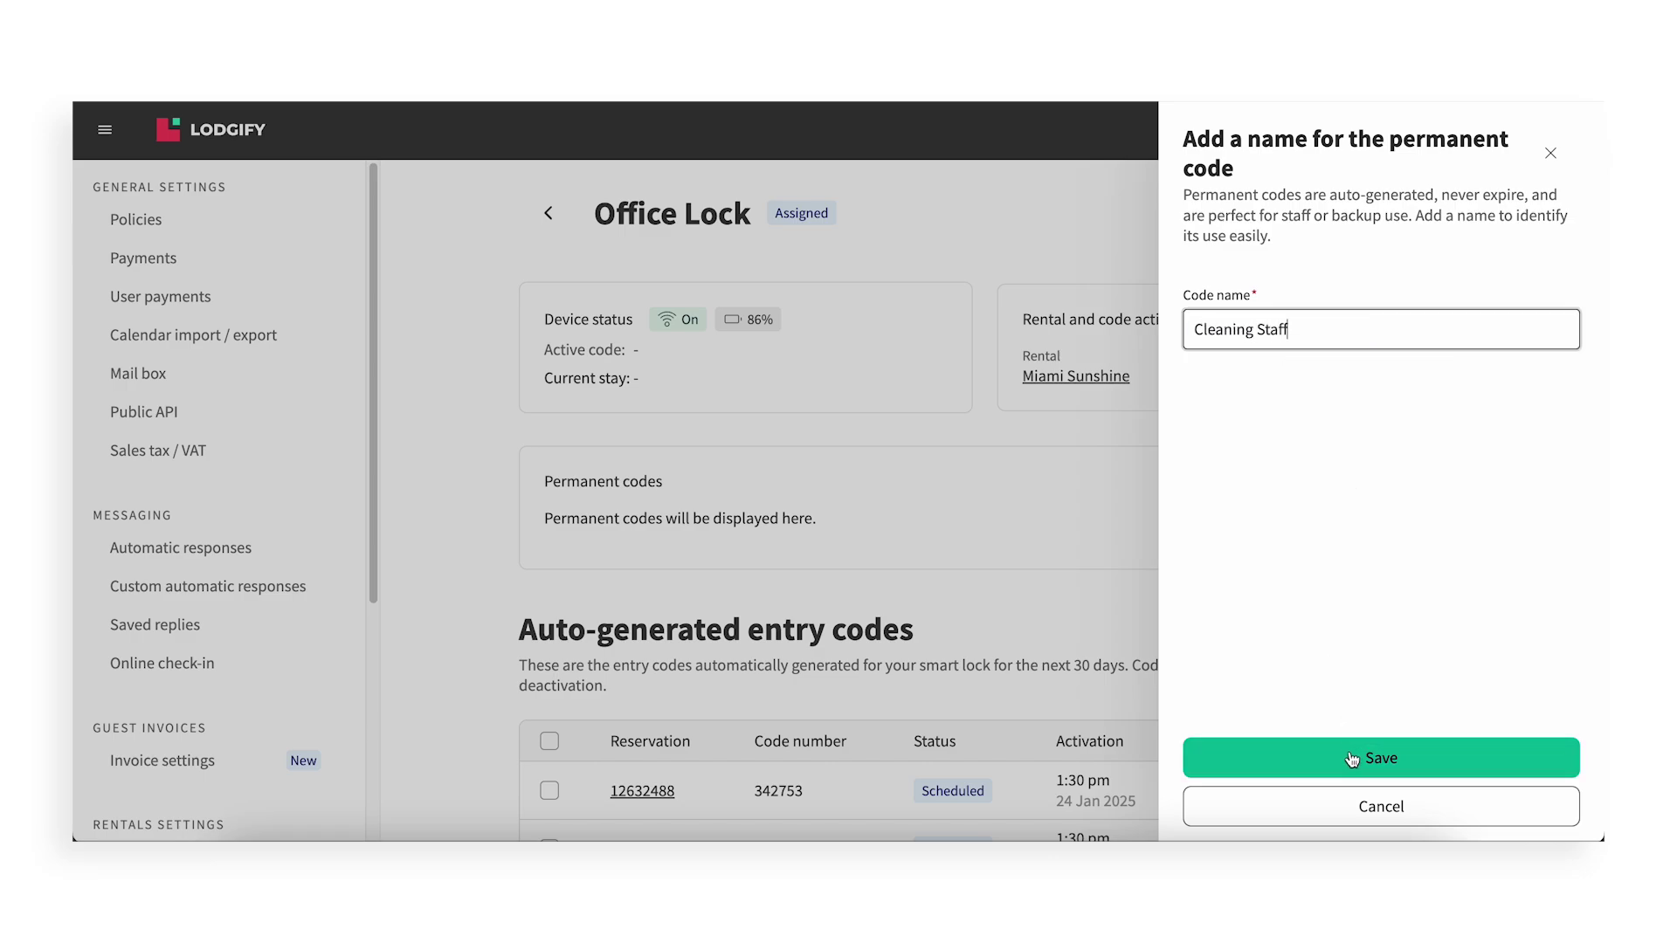
{"action": "left_click", "coordinate": [1351, 758]}
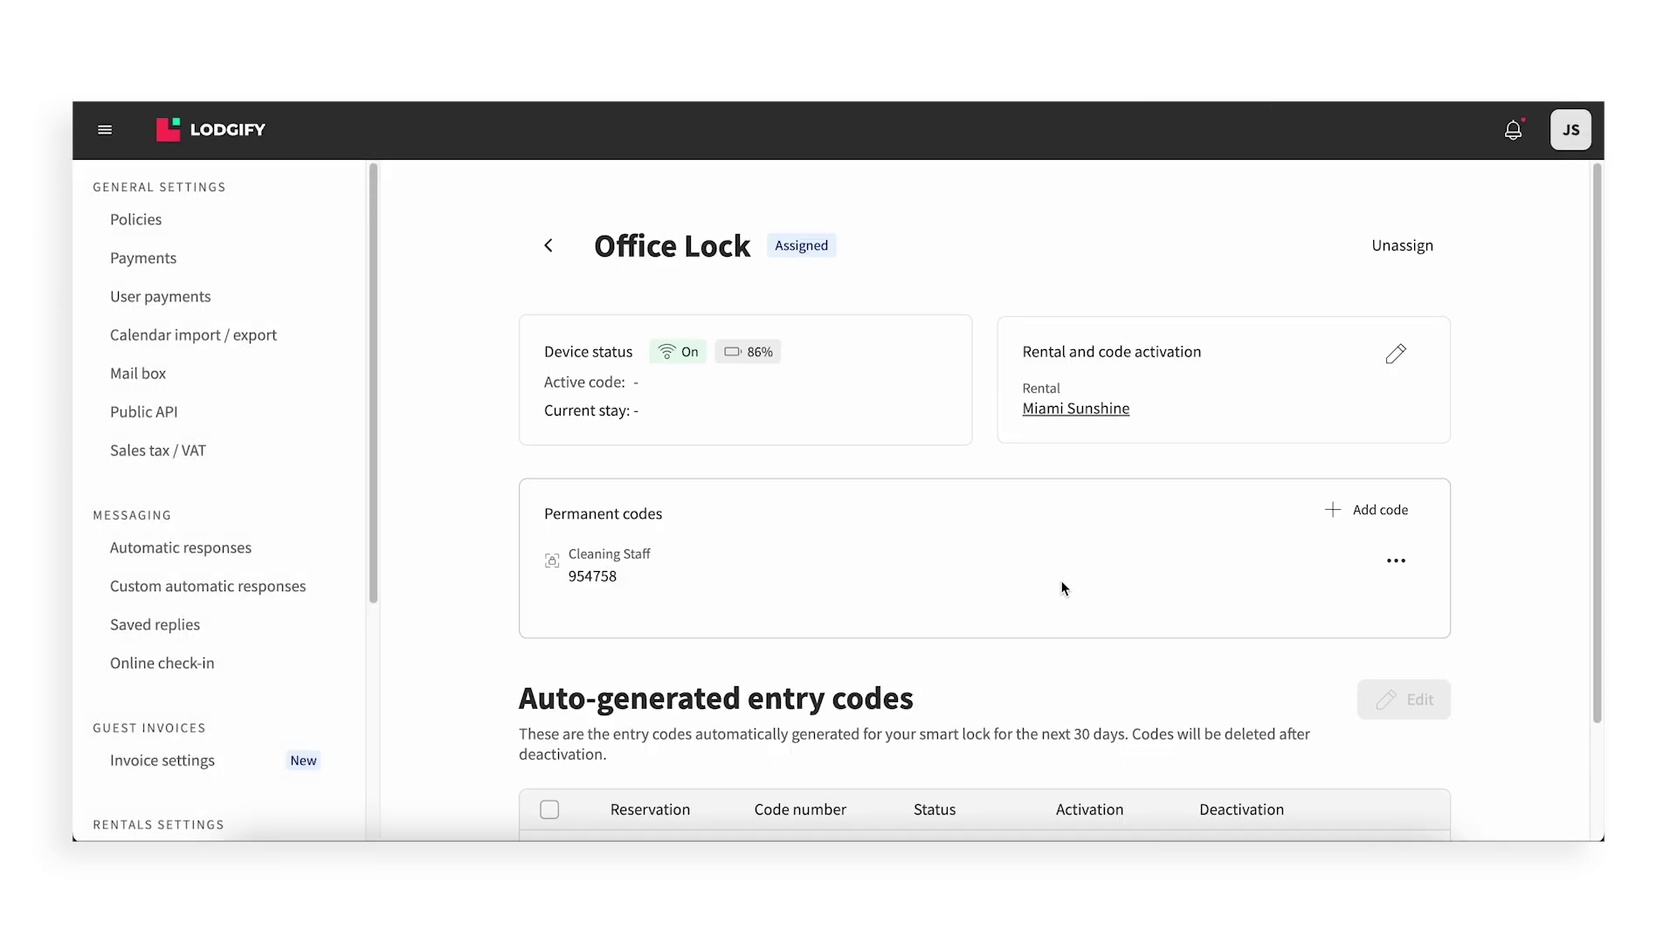
{"action": "left_click", "coordinate": [1397, 563]}
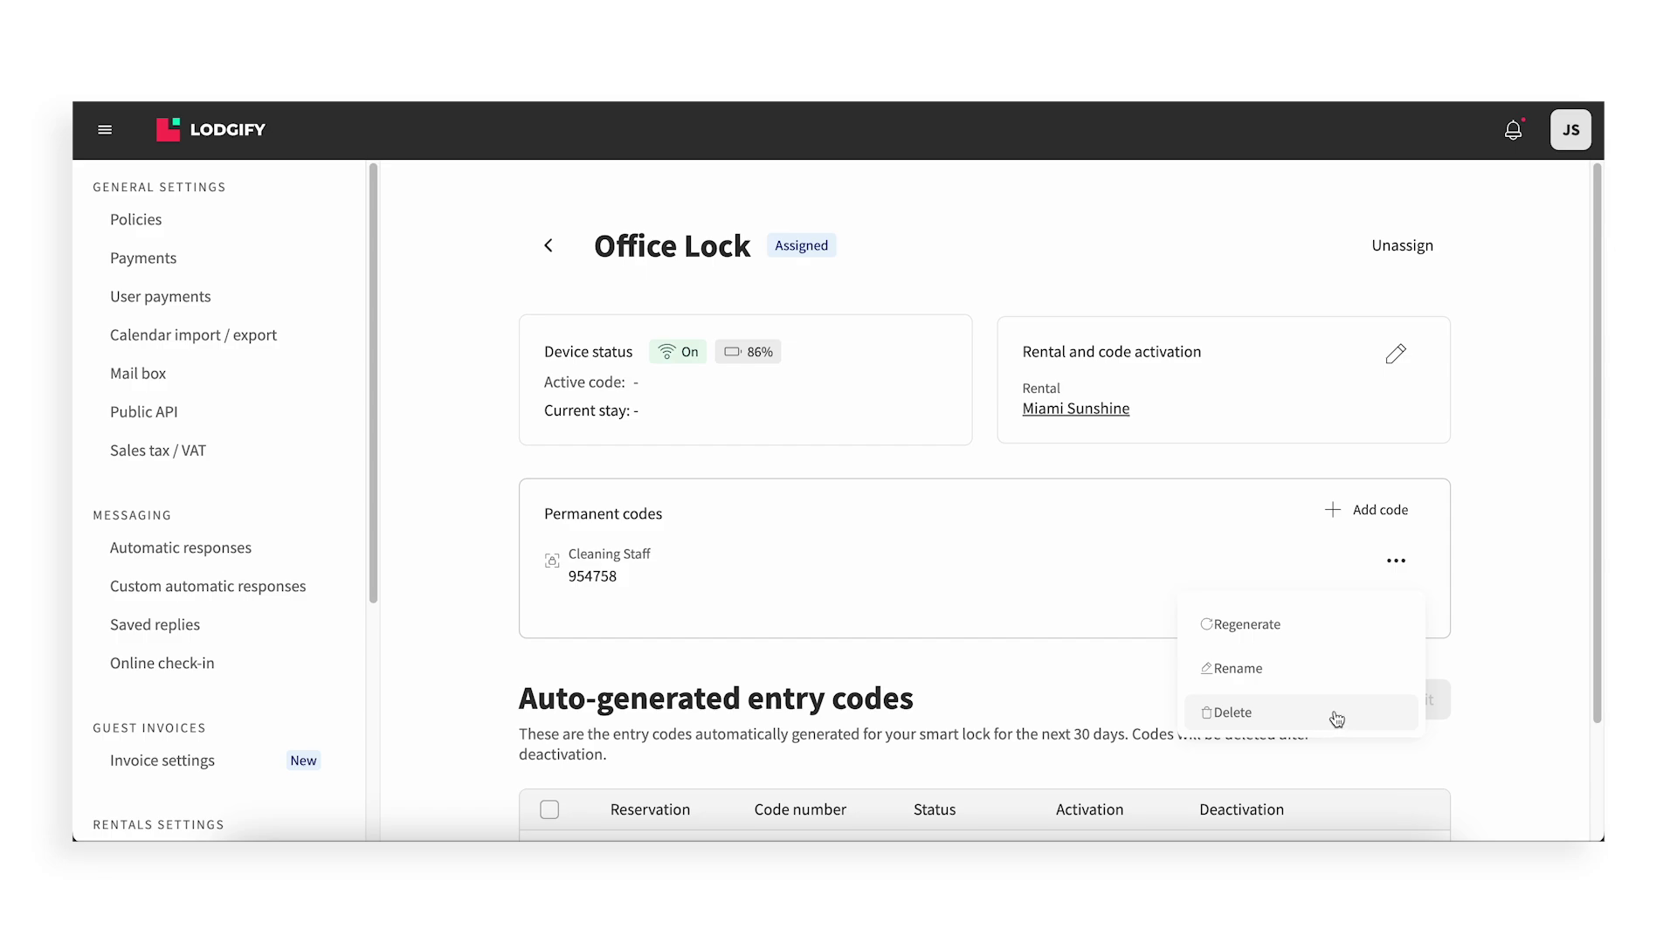
{"action": "left_click", "coordinate": [1523, 622]}
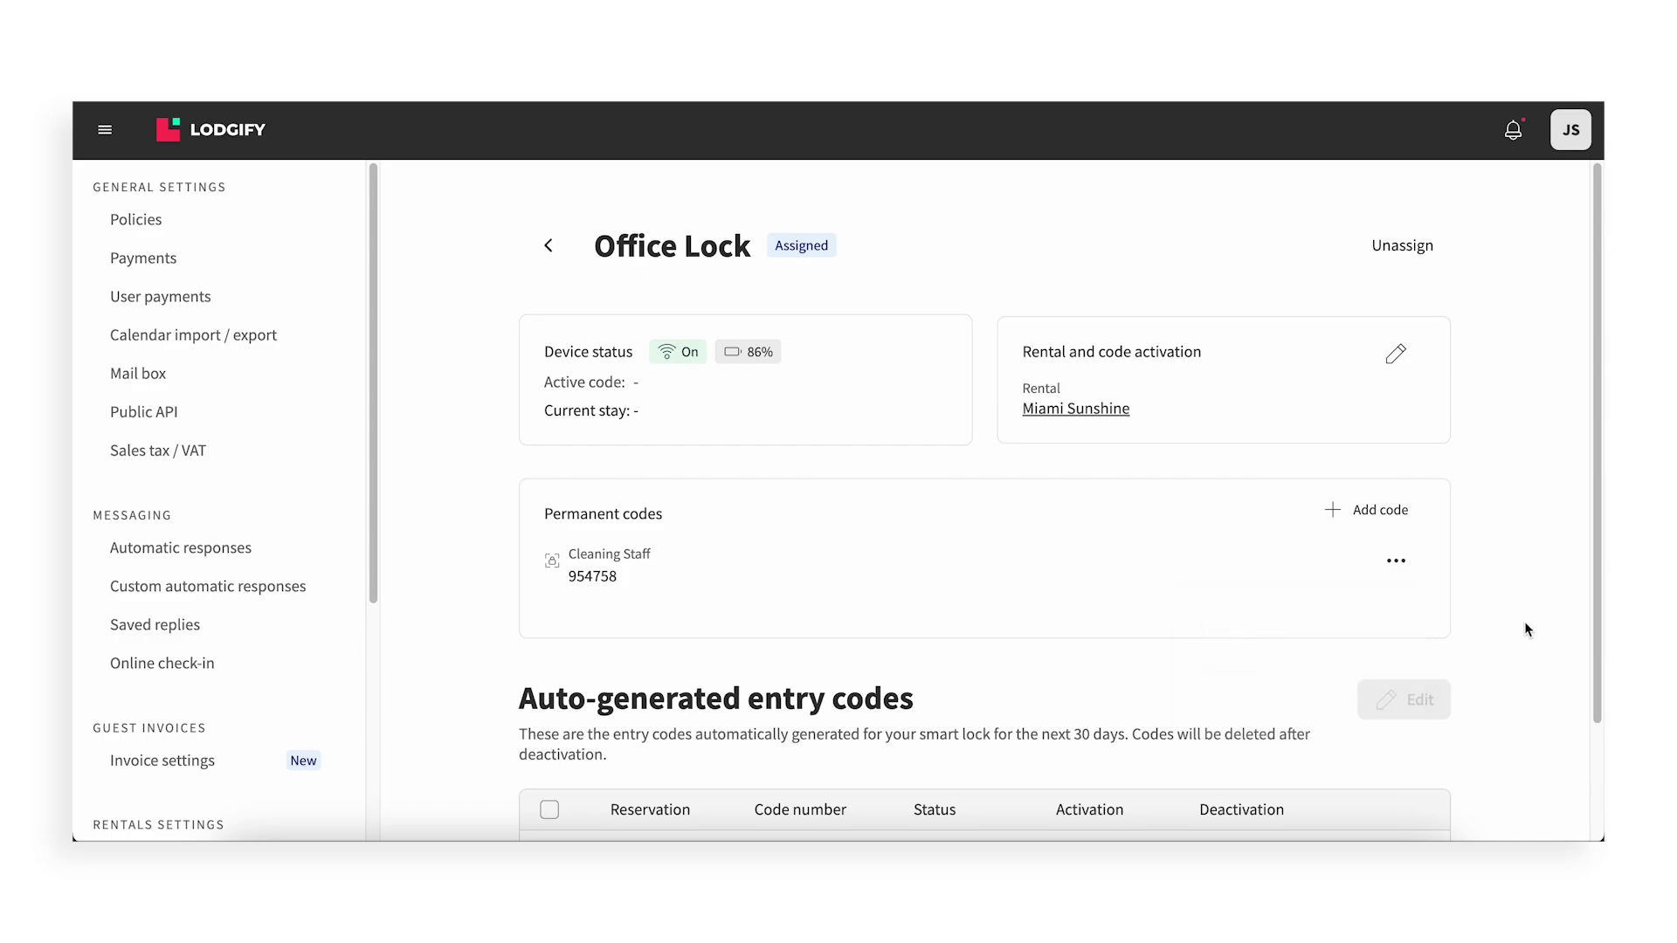
{"action": "scroll", "coordinate": [1523, 621], "scroll_direction": "down", "scroll_amount": 2}
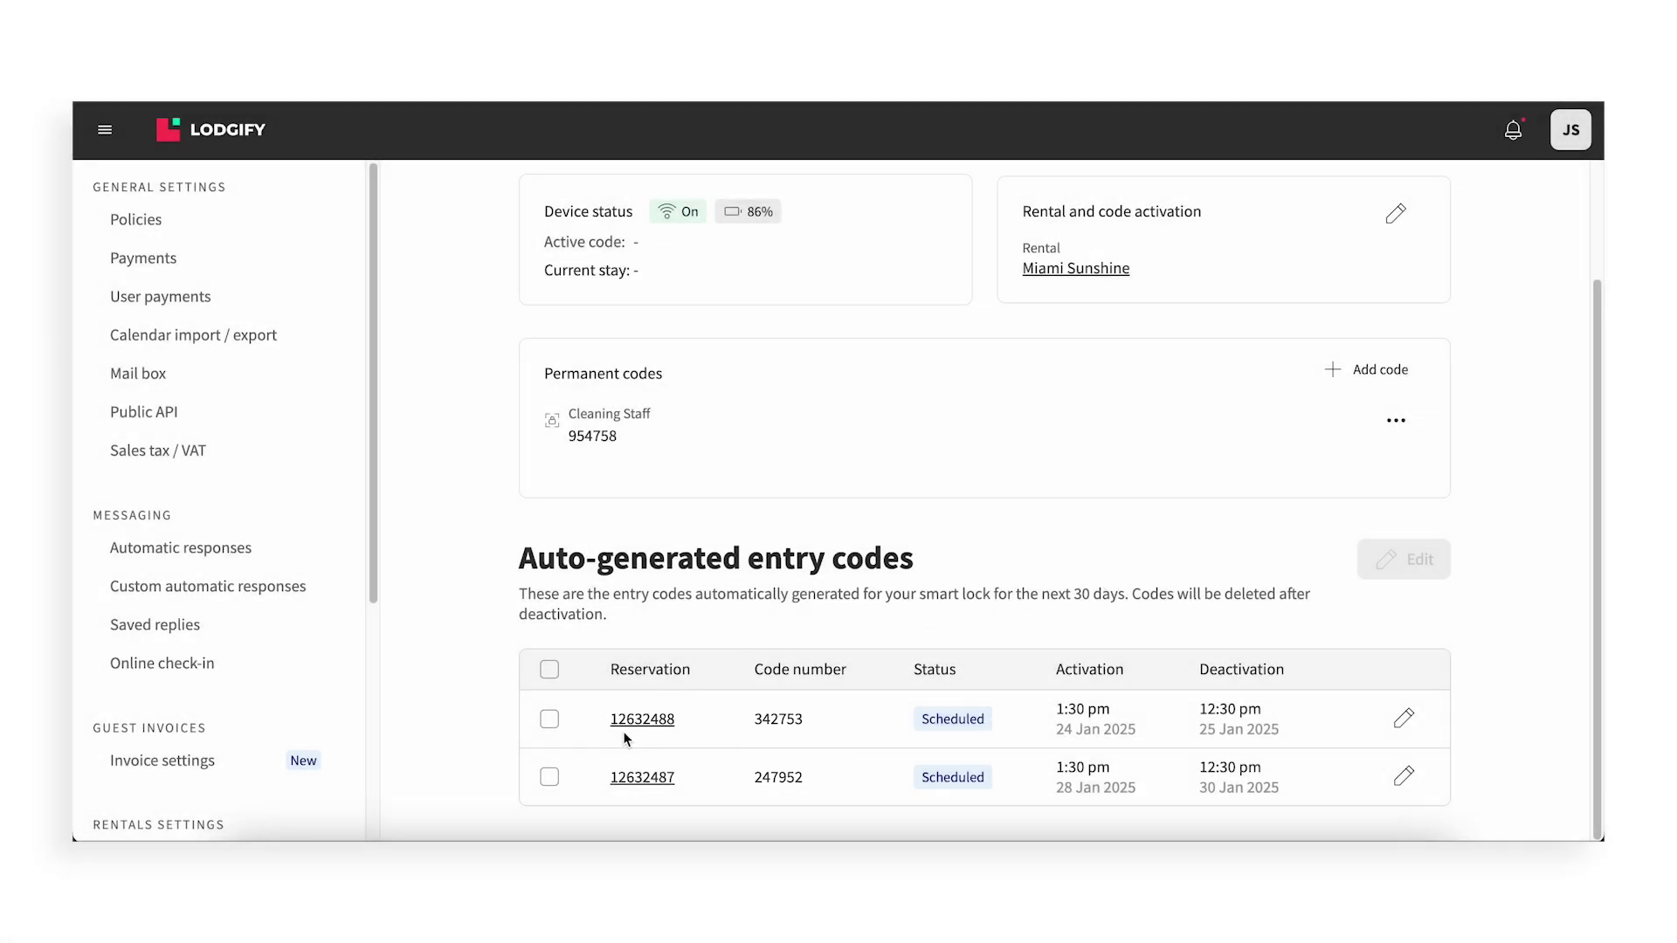
{"action": "left_click", "coordinate": [645, 722]}
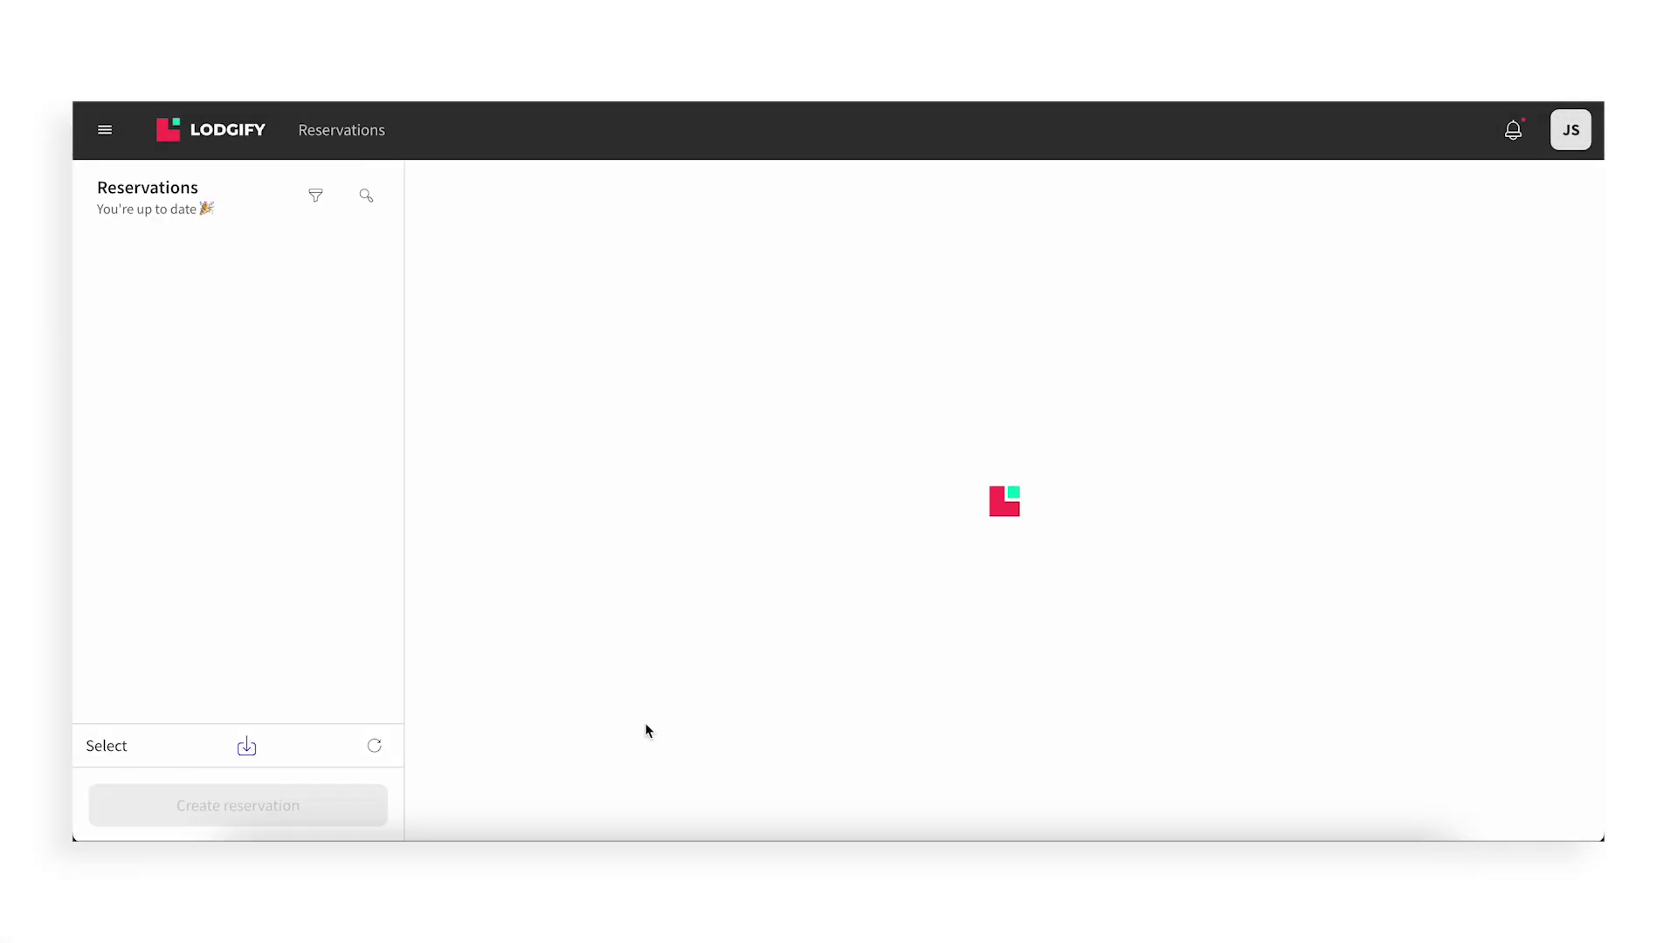
{"action": "scroll", "coordinate": [1391, 460], "scroll_direction": "down", "scroll_amount": 1}
{"action": "scroll", "coordinate": [1490, 562], "scroll_direction": "down", "scroll_amount": 8}
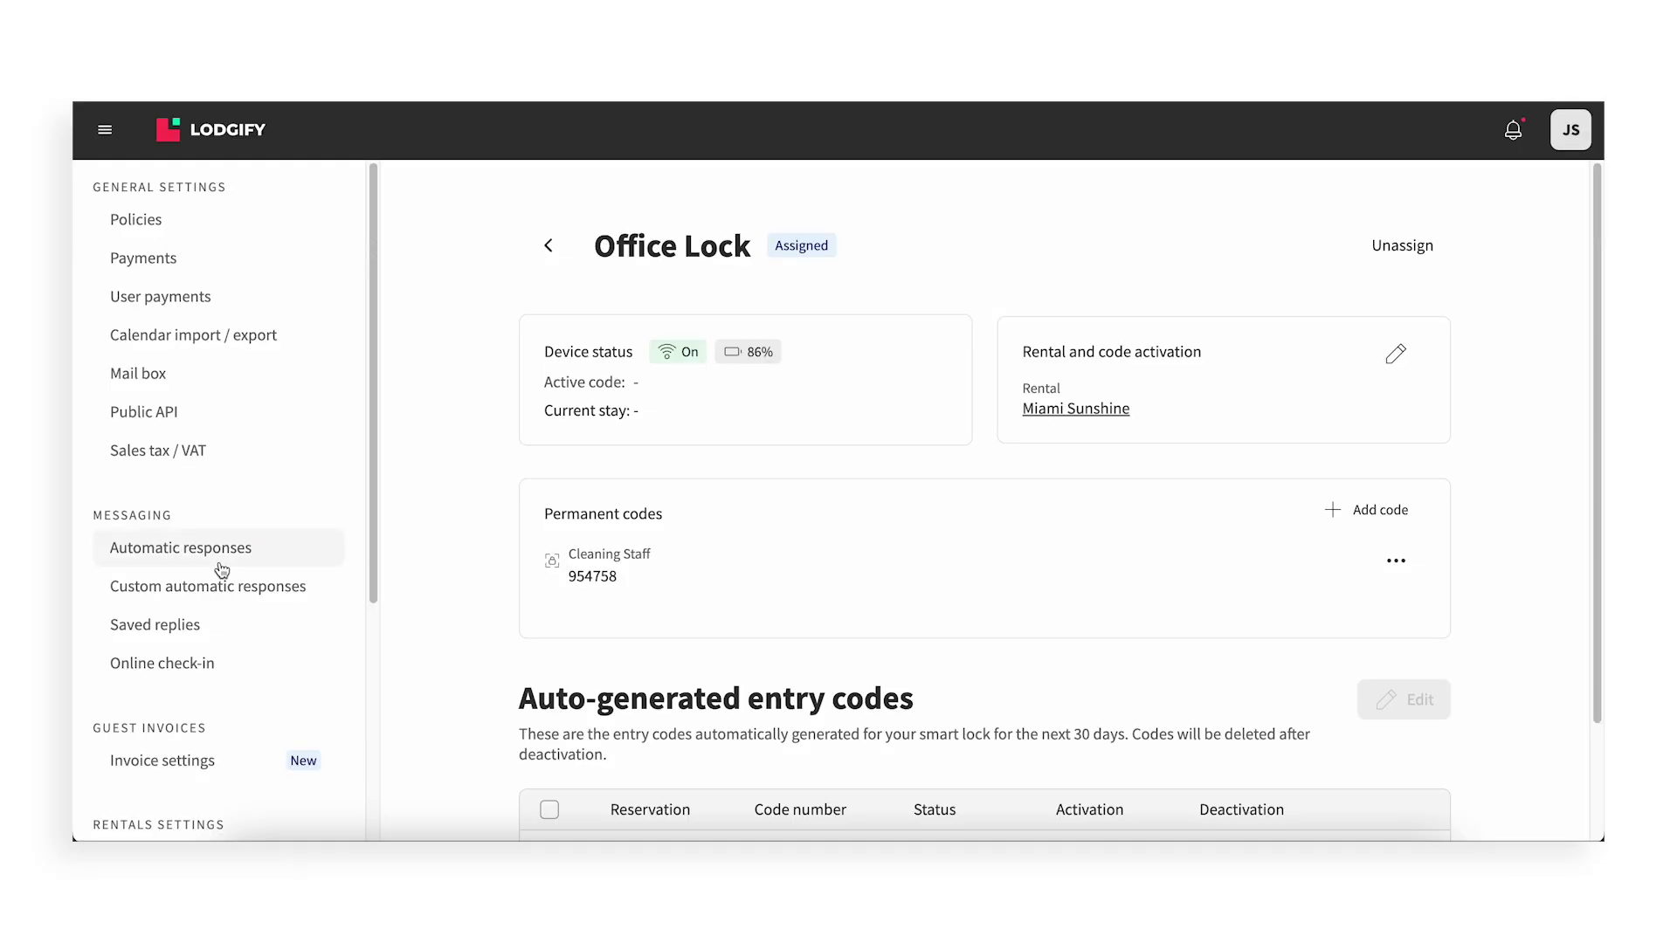
View the entry-codes message template under Messaging > Automatic responses, in the Others section
{"action": "left_click", "coordinate": [144, 559]}
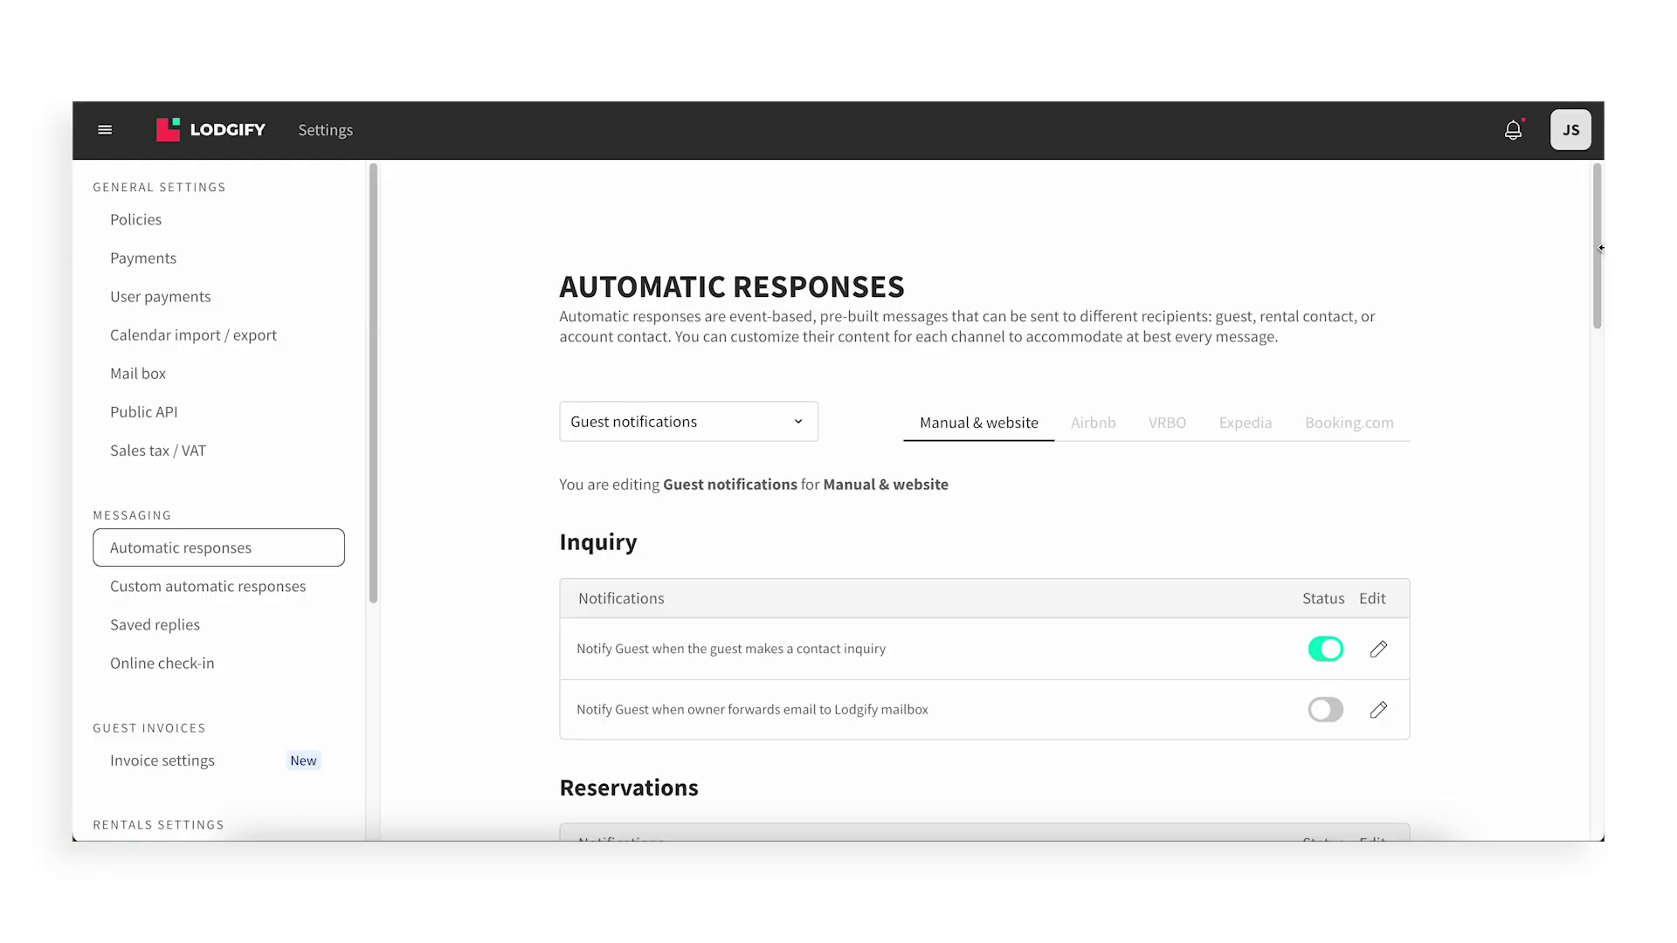
{"action": "scroll", "coordinate": [985, 497], "scroll_direction": "down", "scroll_amount": 6}
{"action": "left_click_drag", "start_coordinate": [1596, 434], "coordinate": [1592, 756]}
{"action": "scroll", "coordinate": [1591, 756], "scroll_direction": "down", "scroll_amount": 1}
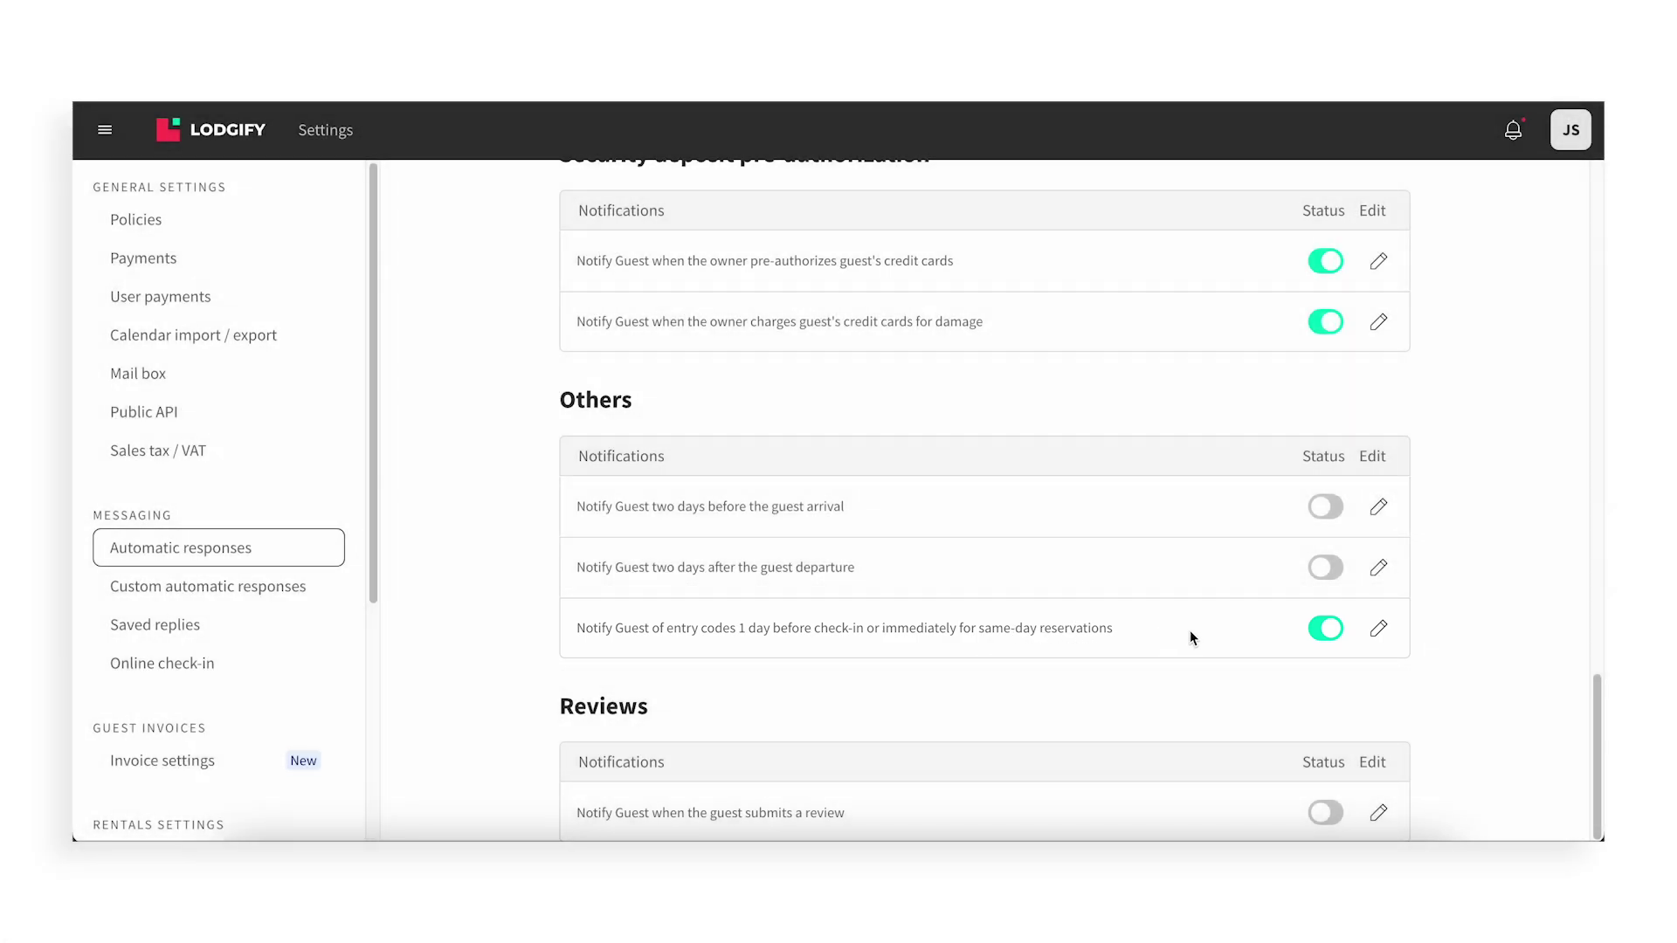
{"action": "left_click", "coordinate": [1378, 630]}
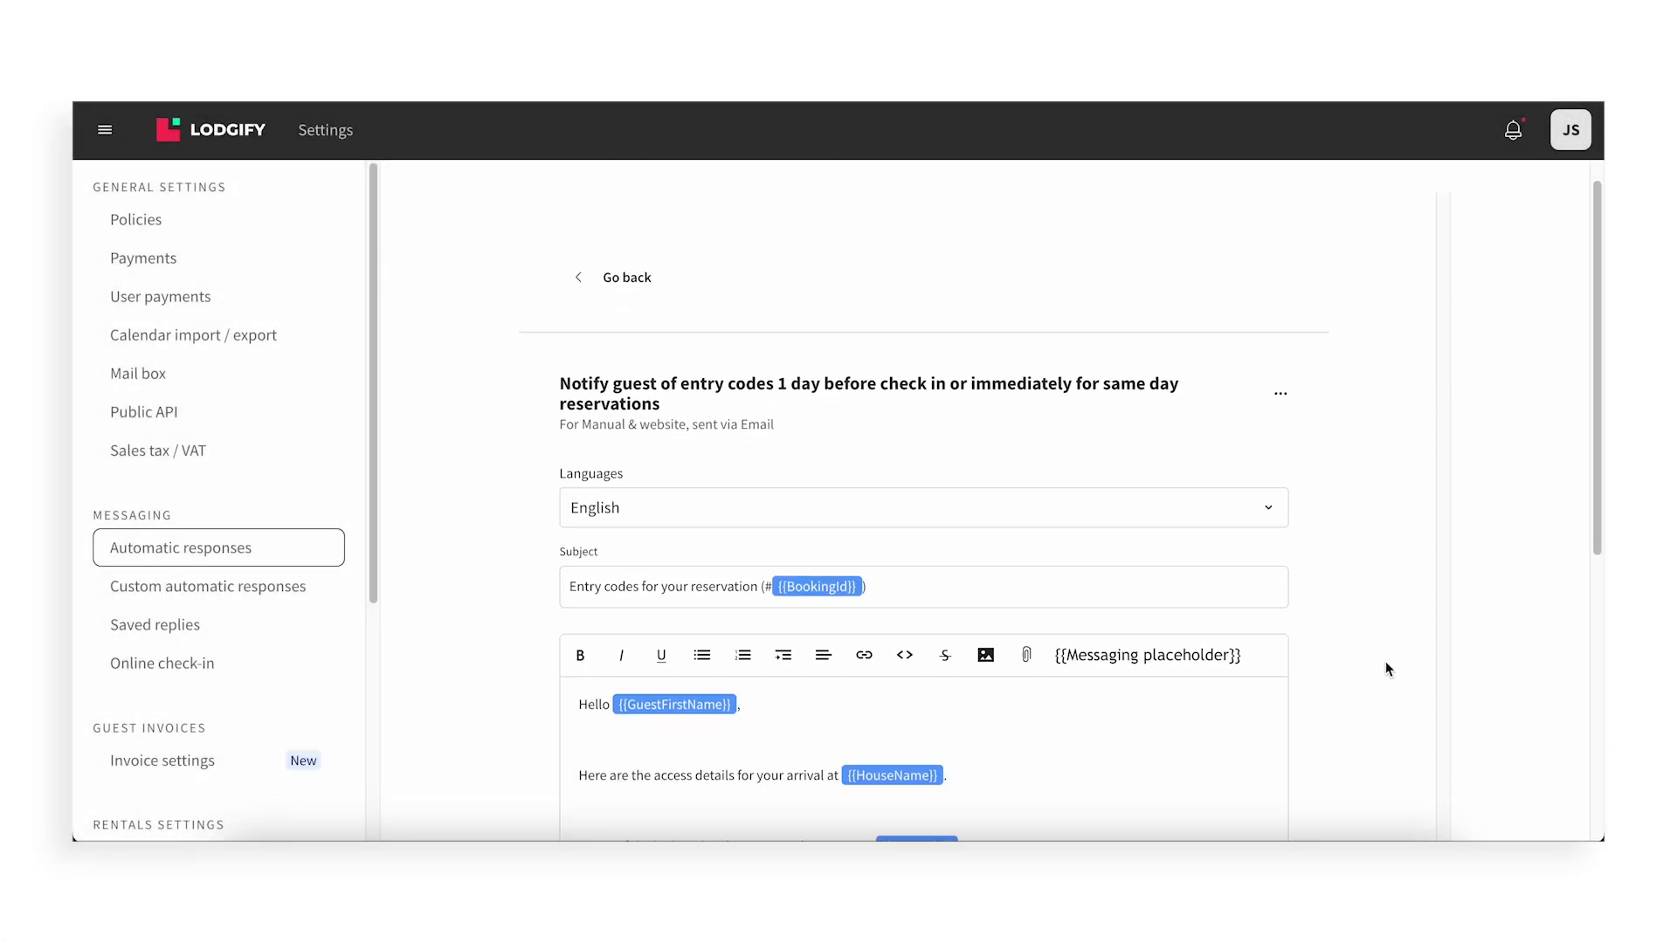
{"action": "scroll", "coordinate": [1385, 667], "scroll_direction": "down", "scroll_amount": 1}
{"action": "scroll", "coordinate": [1385, 669], "scroll_direction": "down", "scroll_amount": 1}
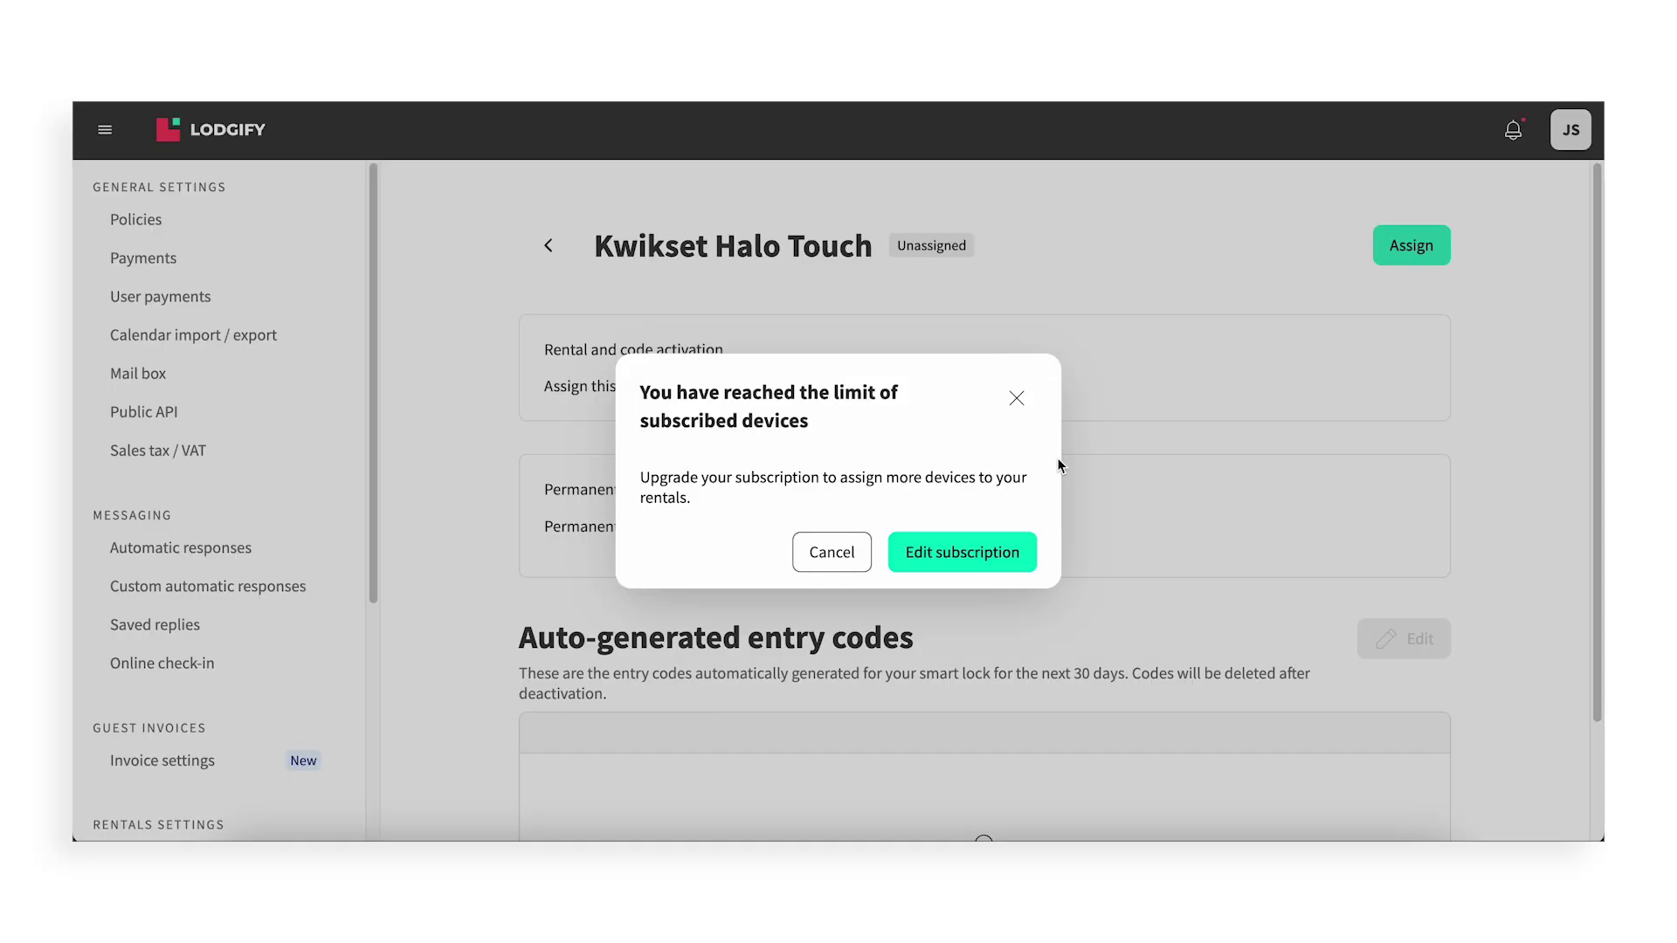
On the Billing page, raise the Smart Locks subscription to 2 devices for $14/month
{"action": "left_click", "coordinate": [998, 561]}
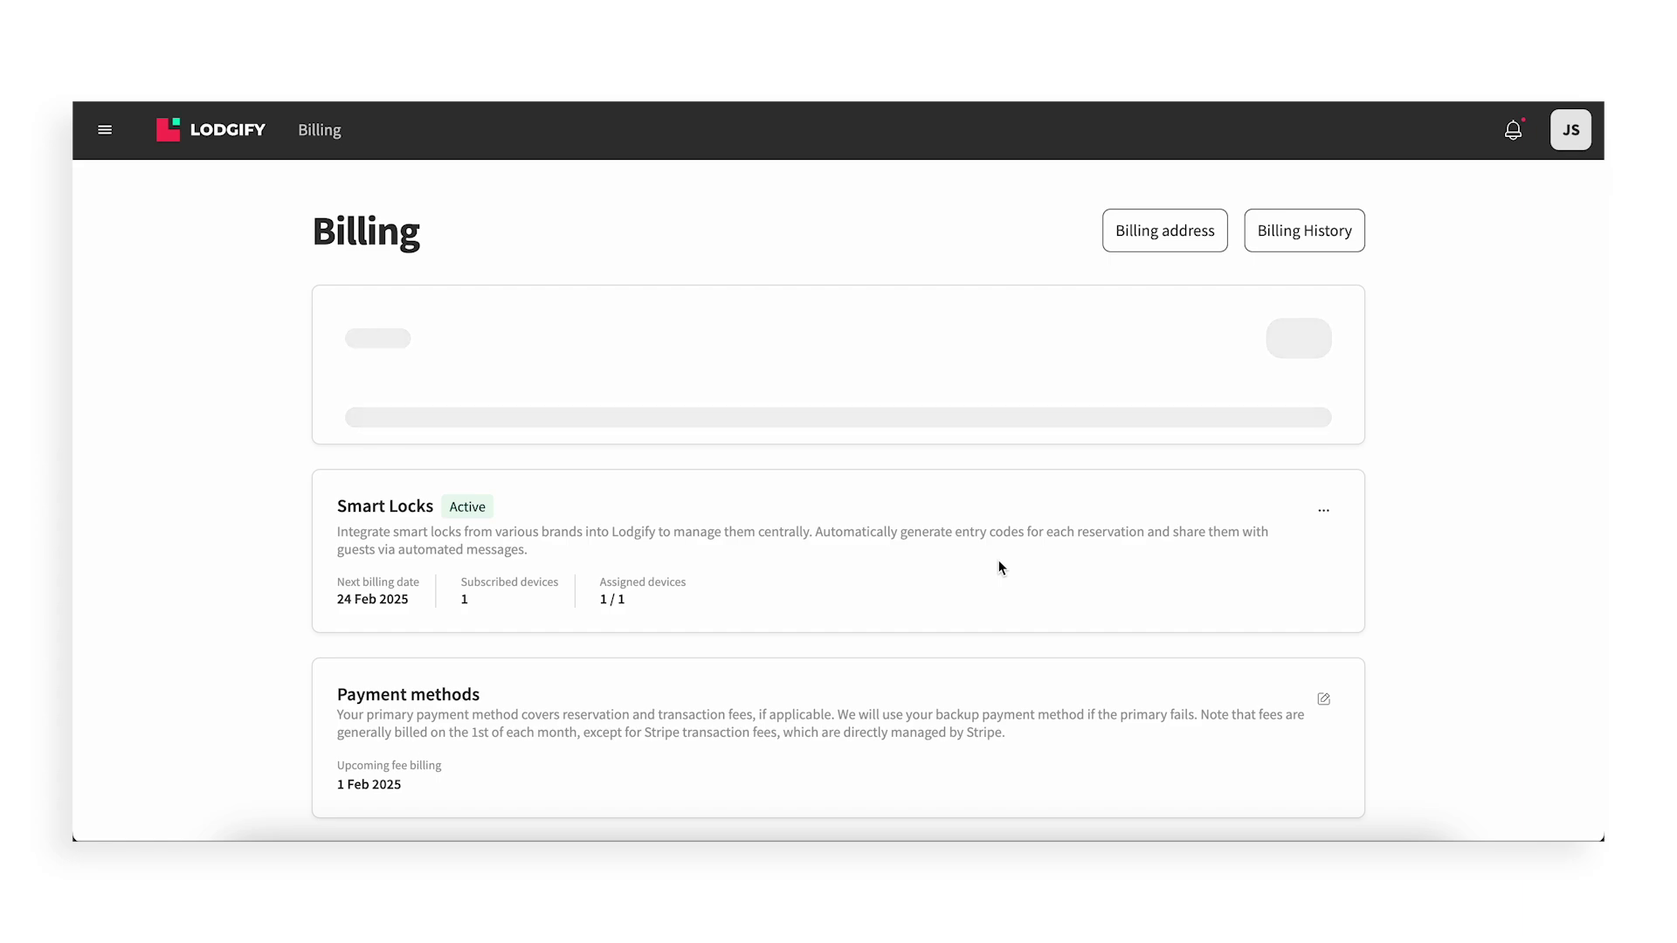
{"action": "left_click", "coordinate": [1324, 509]}
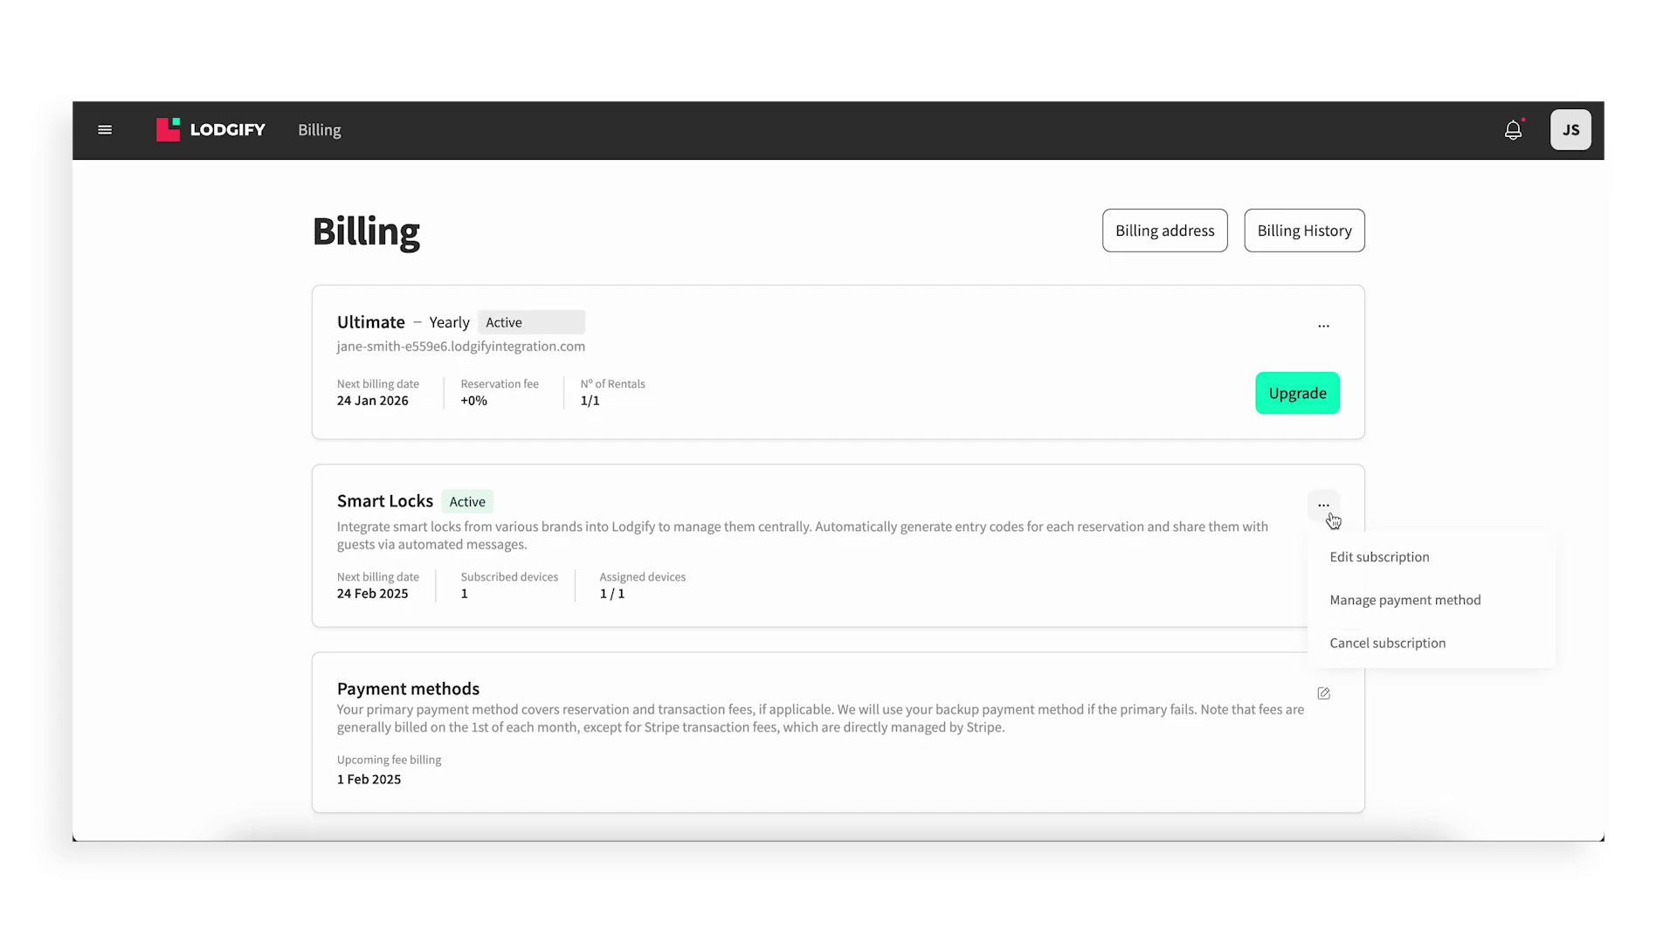
{"action": "left_click", "coordinate": [1415, 564]}
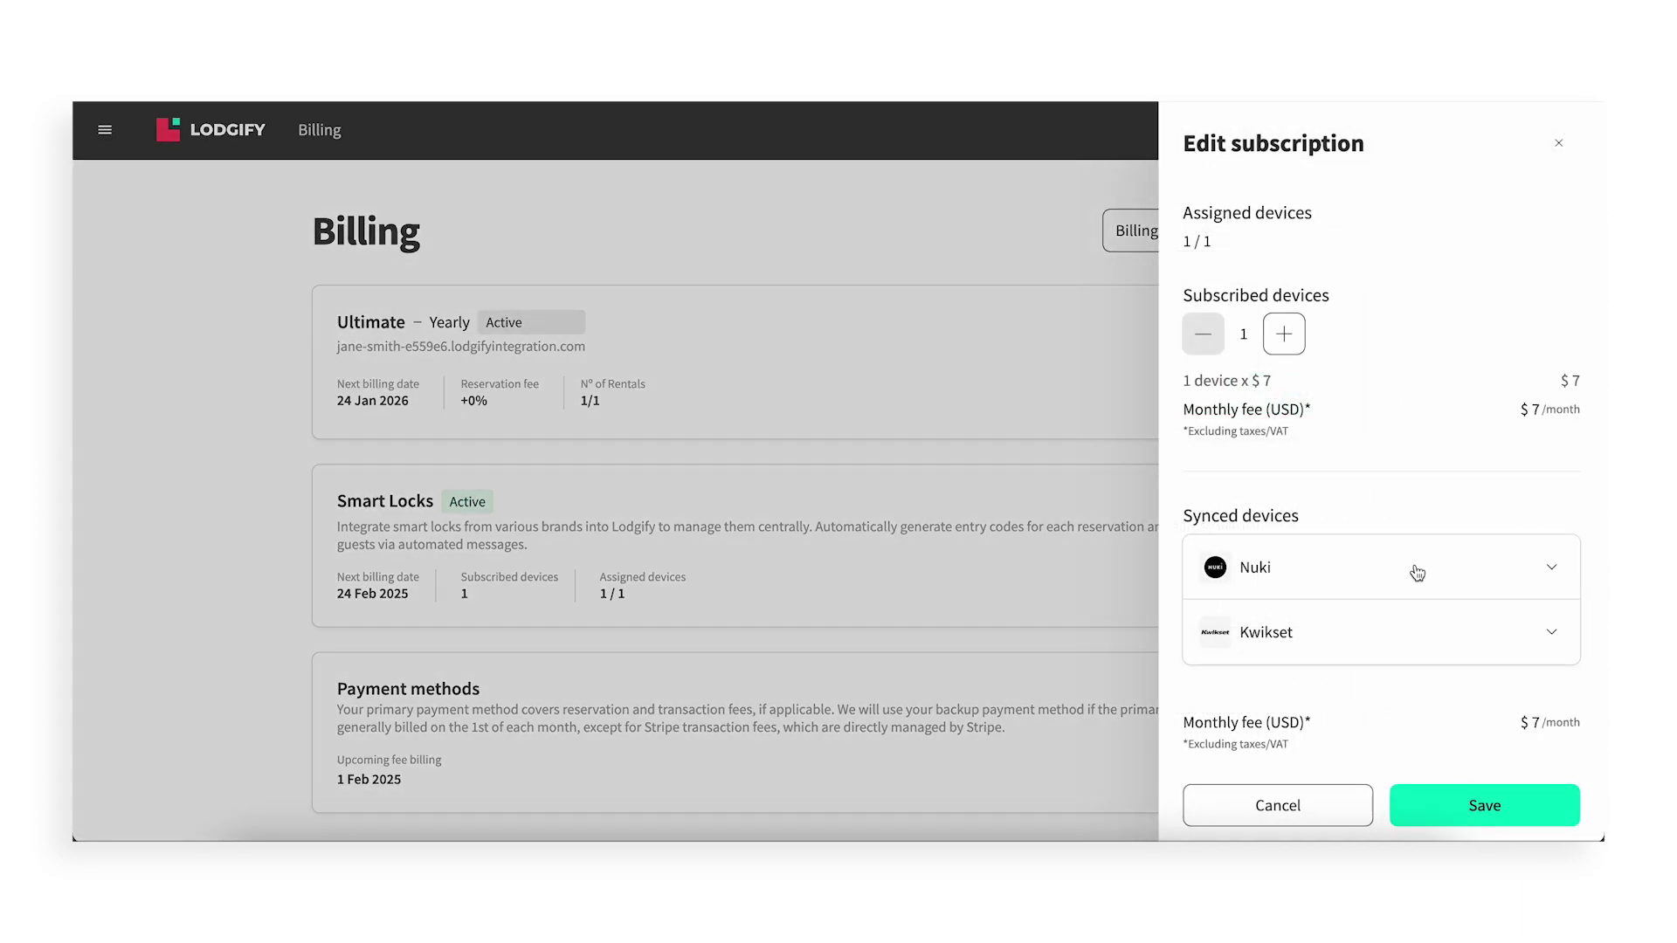
{"action": "left_click", "coordinate": [1294, 349]}
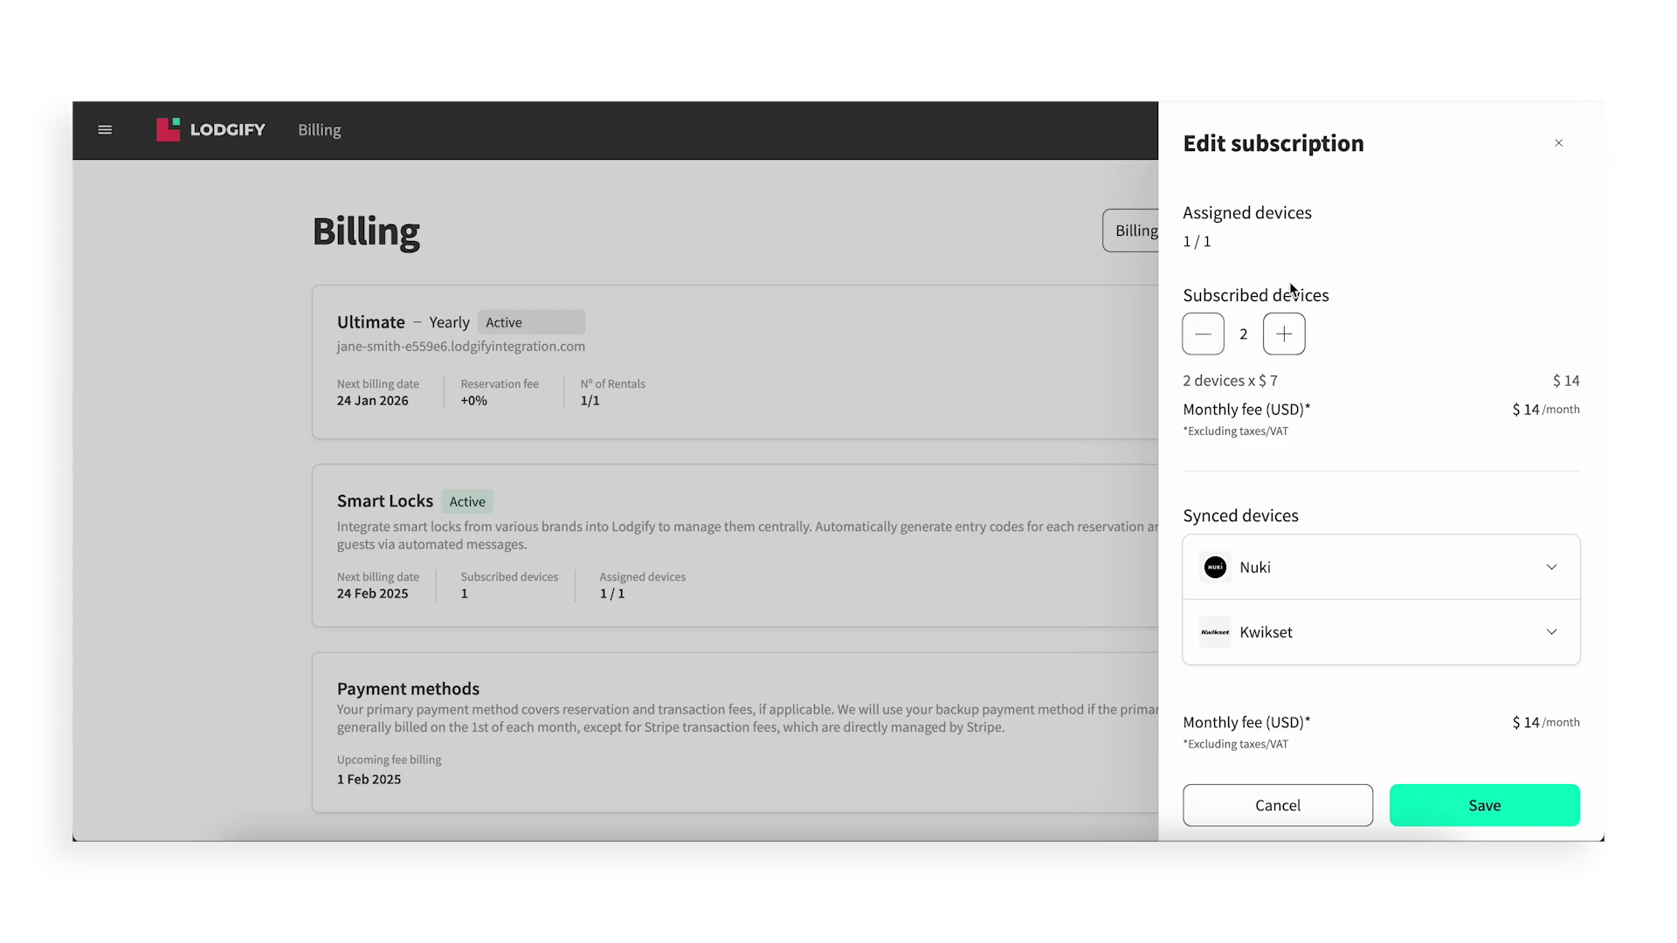